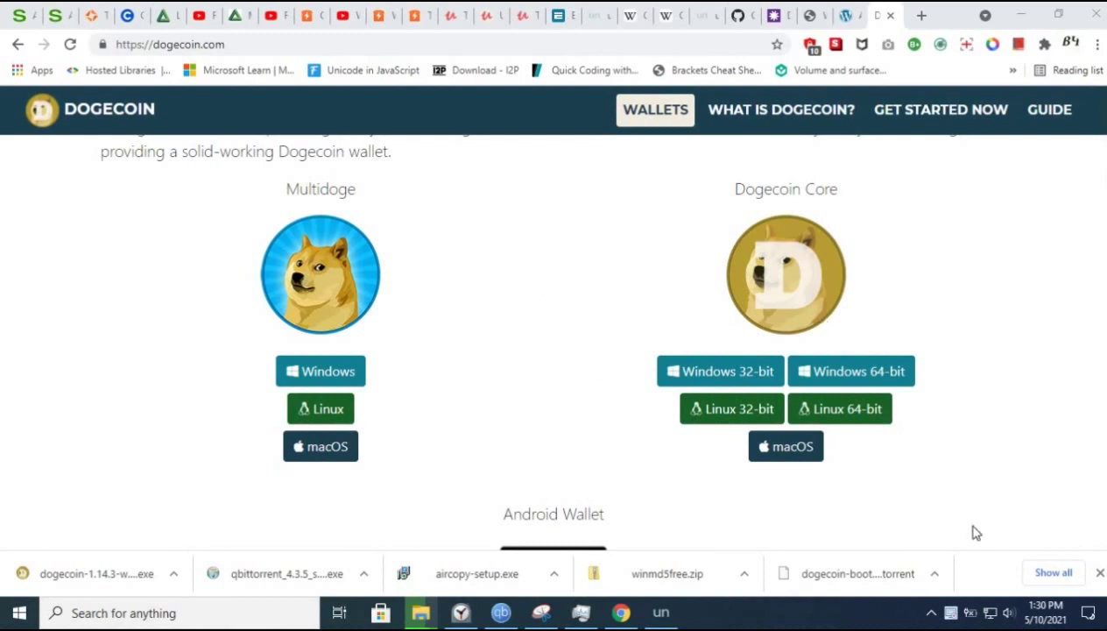
- Open the greenbigfrog/dogecoin-bootstrap GitHub page and review its README instructions and torrent link
click(662, 611)
click(968, 218)
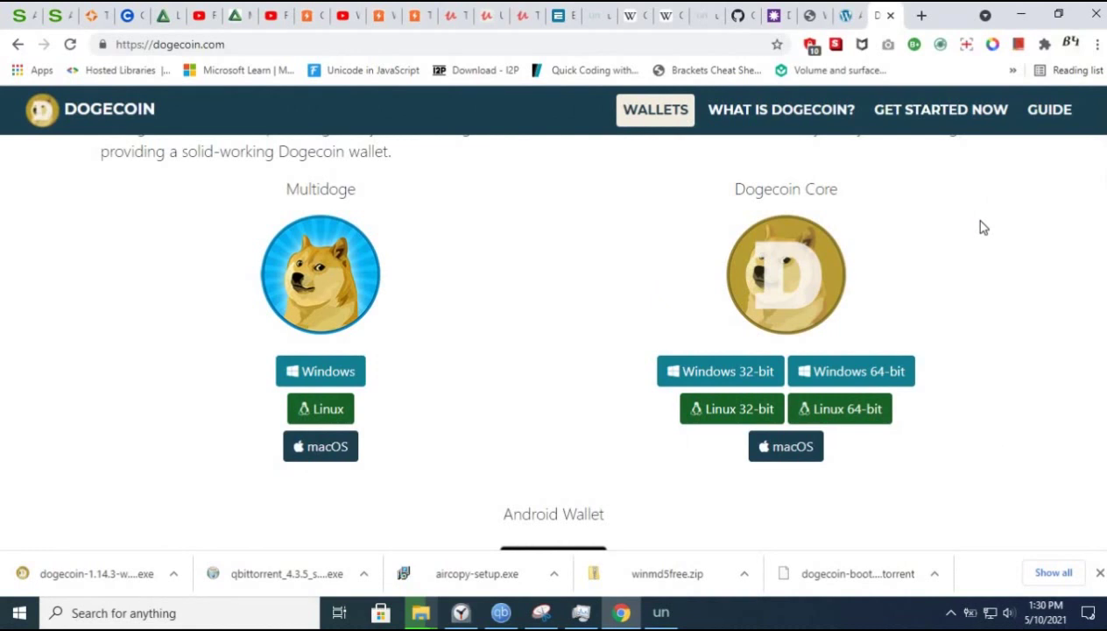
click(740, 18)
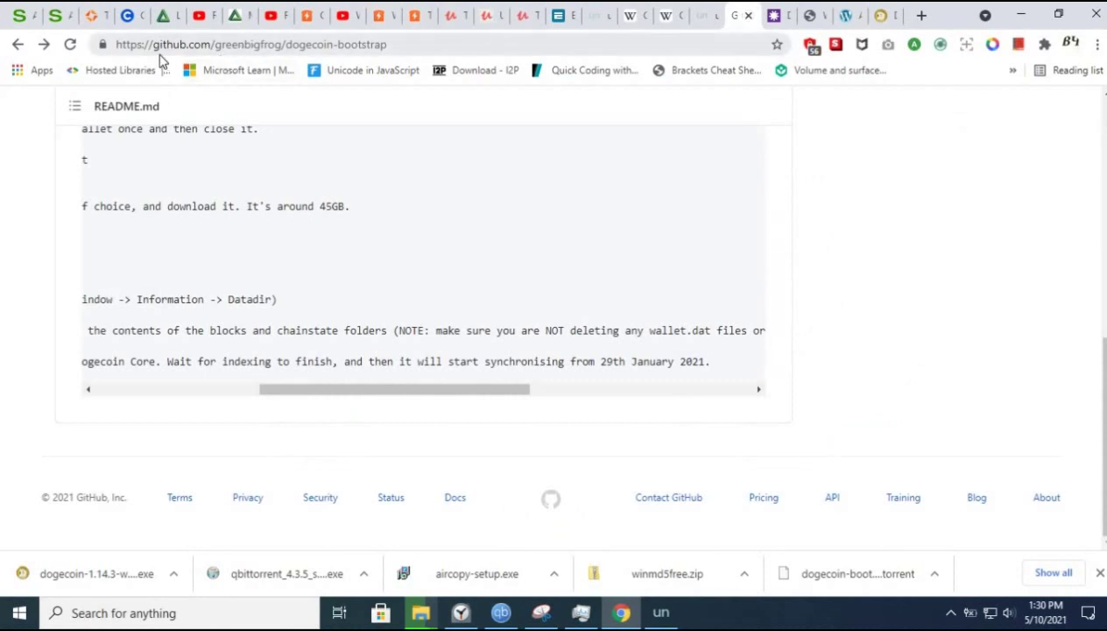
scroll(420, 279, up, 1)
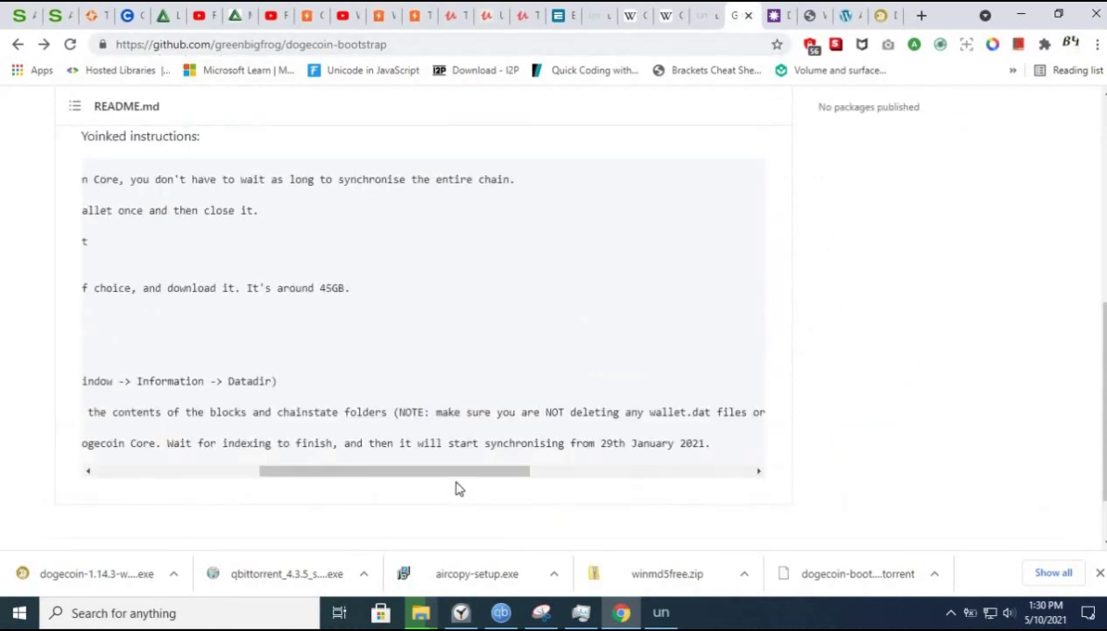
drag(436, 481, 382, 388)
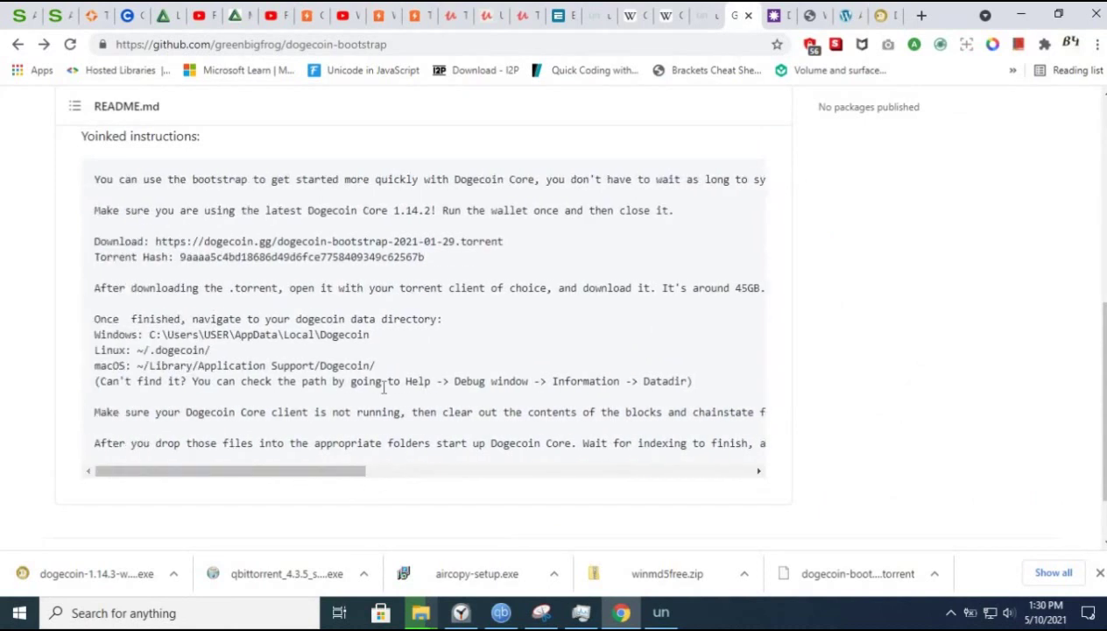
scroll(383, 388, up, 5)
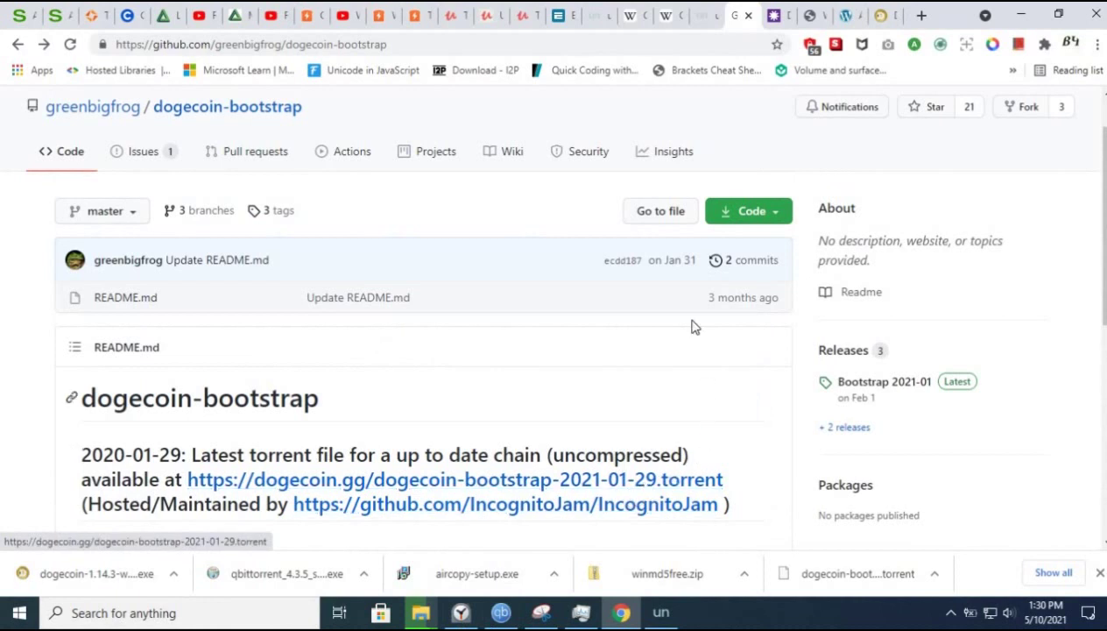
- Check the dogecoin-bootstrap torrent in qBittorrent and read the README instructions on the Dogecoin data directory, blocks and chainstate folders
click(506, 614)
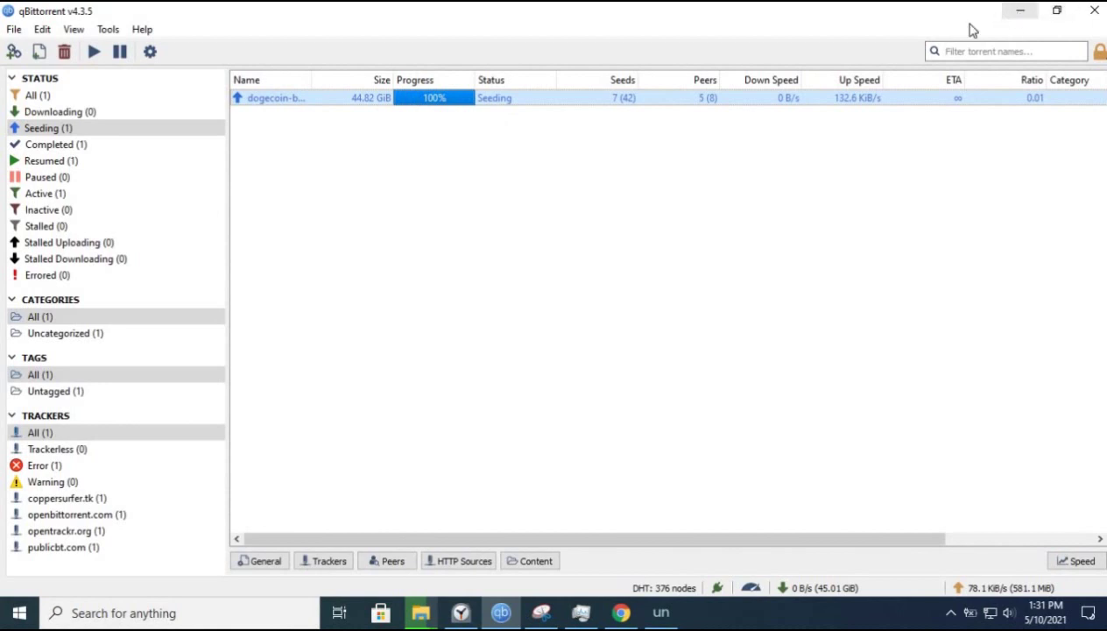
click(1020, 10)
scroll(630, 368, down, 10)
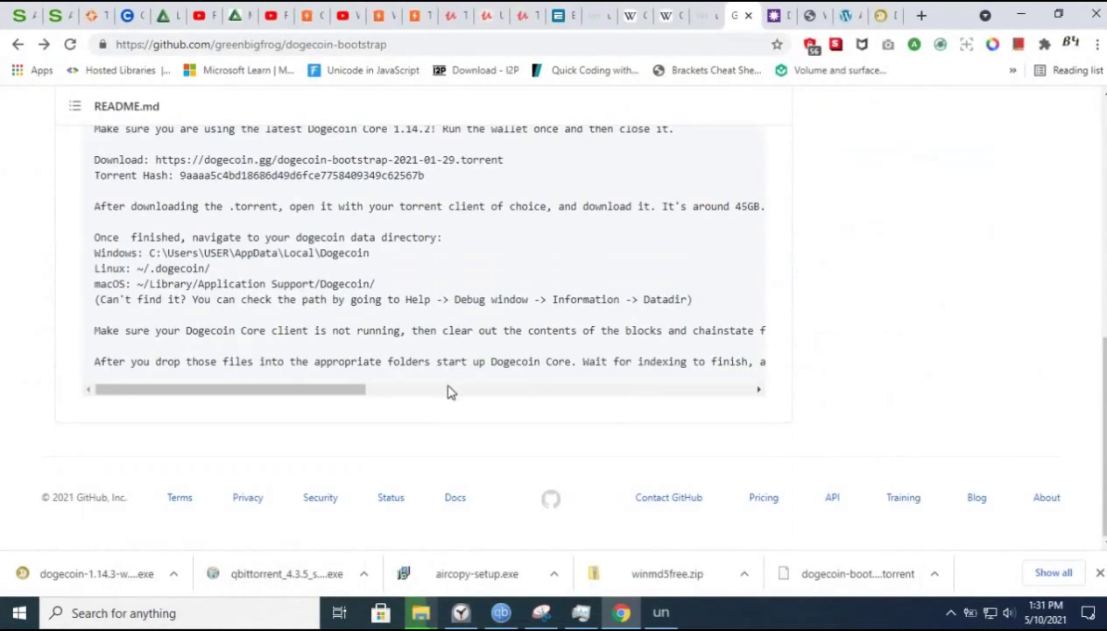
drag(298, 390, 464, 383)
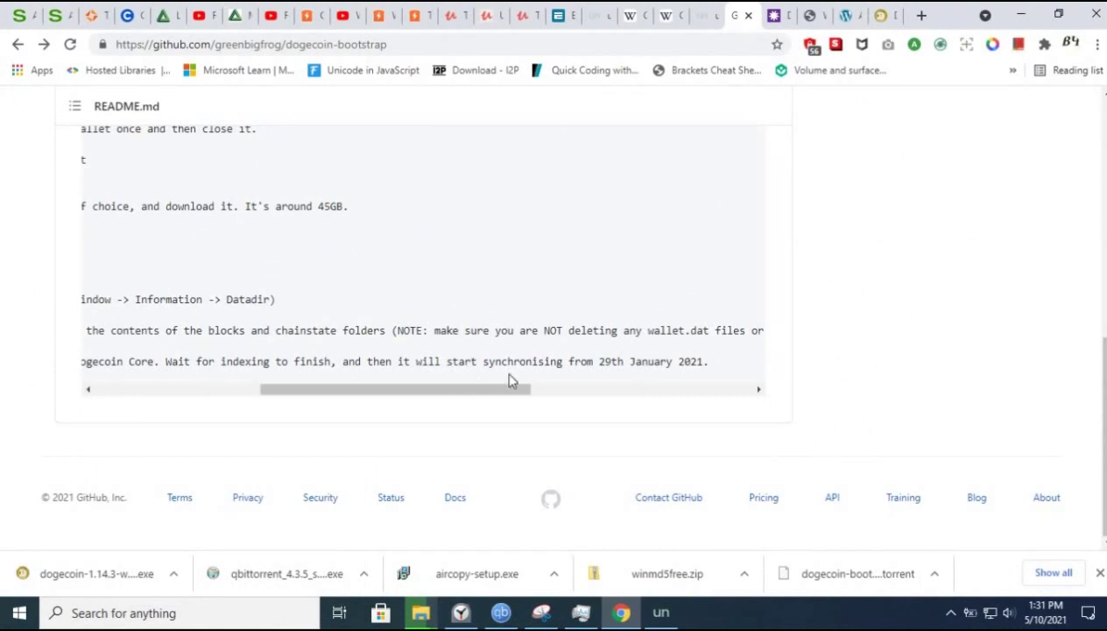
scroll(595, 368, right, 1)
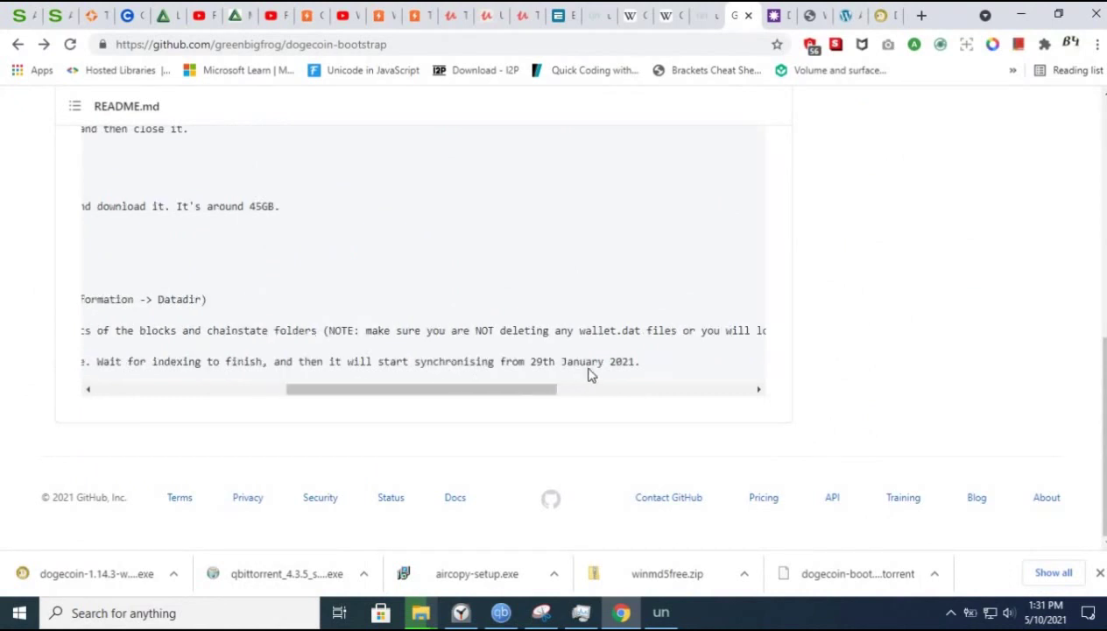
click(150, 389)
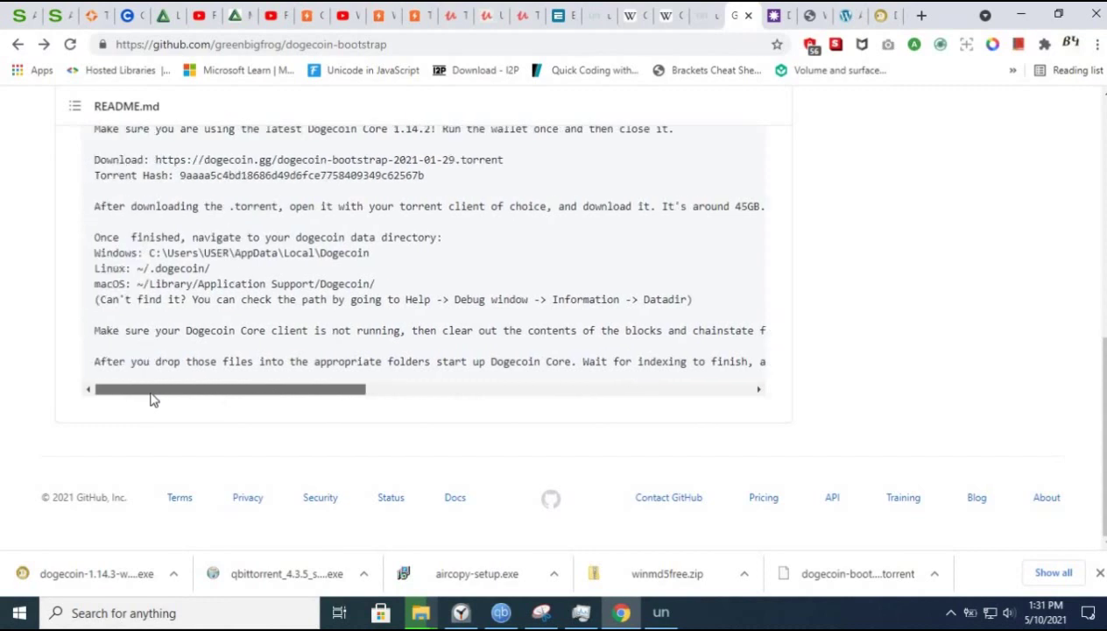
scroll(171, 390, right, 2)
scroll(138, 355, left, 2)
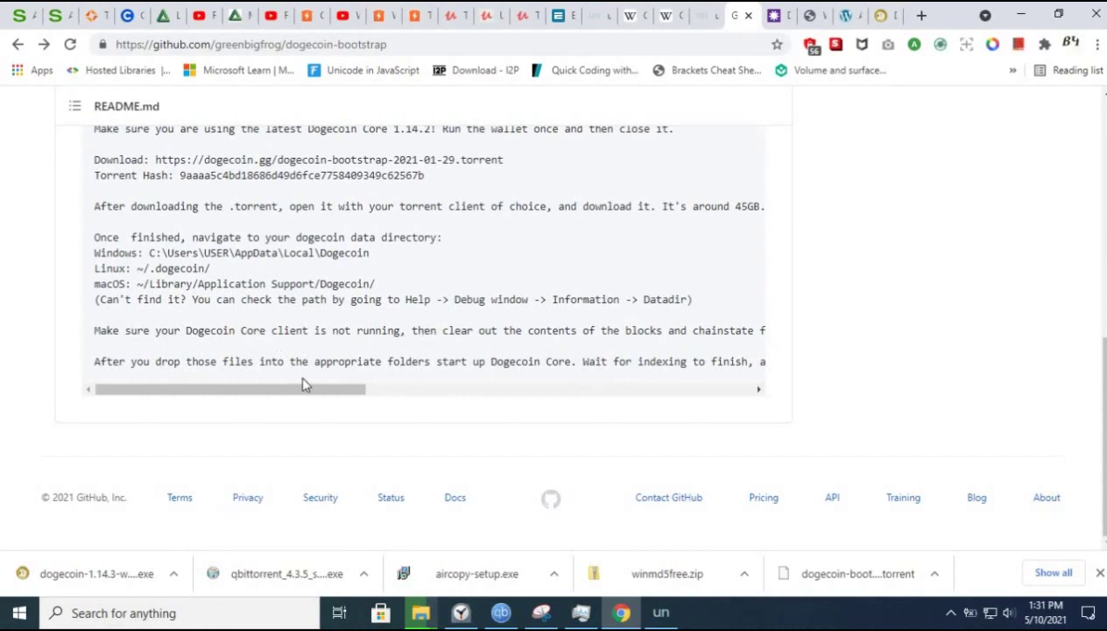
scroll(311, 387, right, 3)
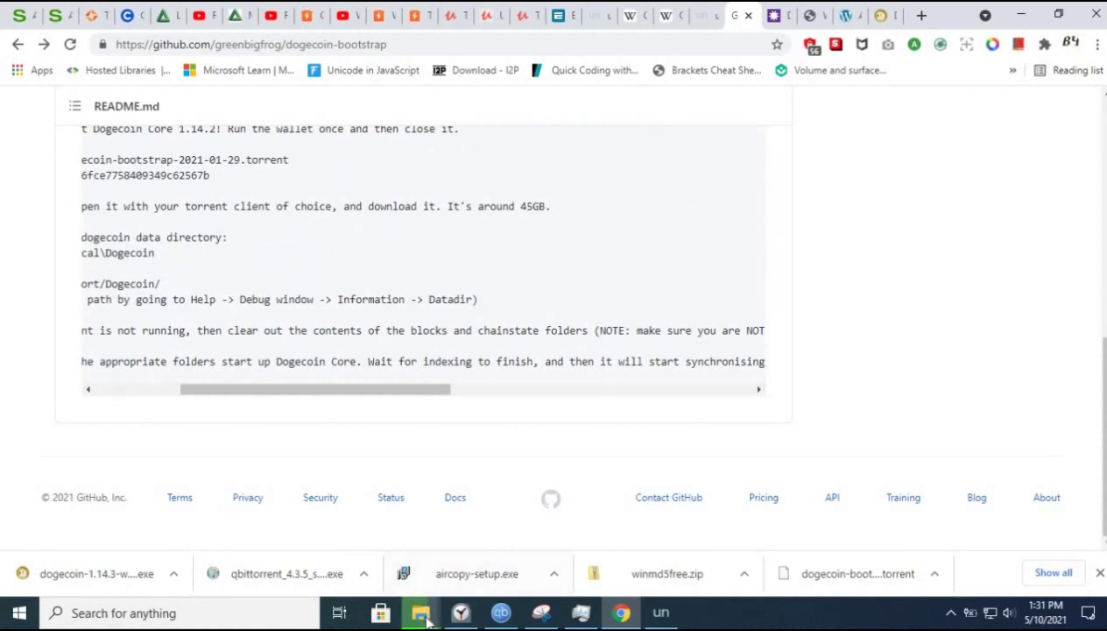
- Switch to File Explorer and copy the blocks and chainstate folders from dogecoin-bootstrap-2021-01-29 in Downloads
mouse_move(425, 617)
click(409, 560)
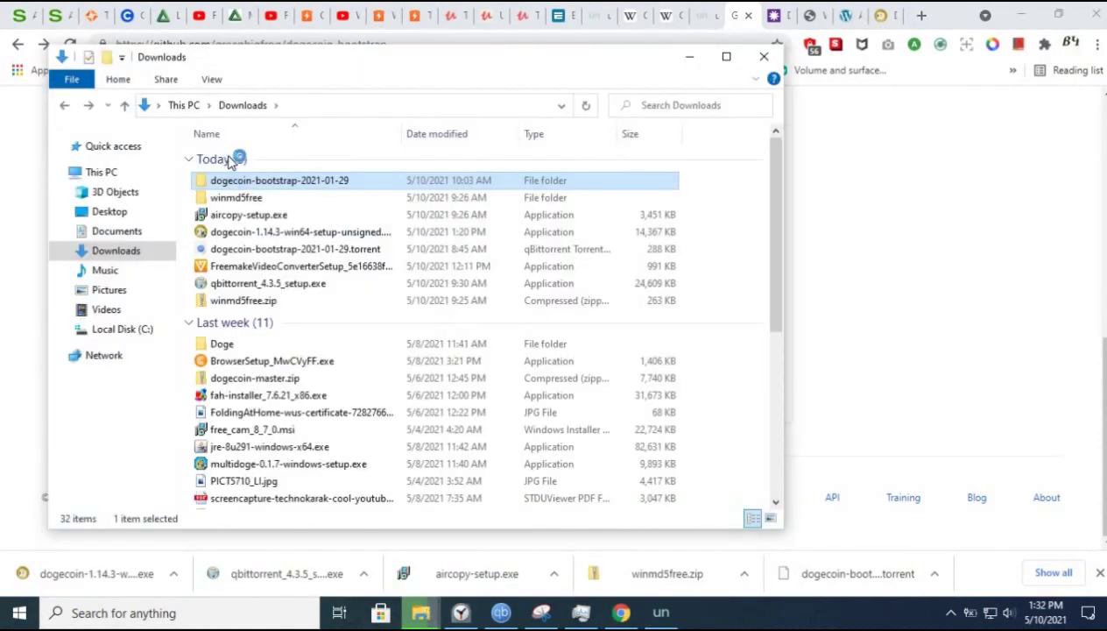
double_click(232, 180)
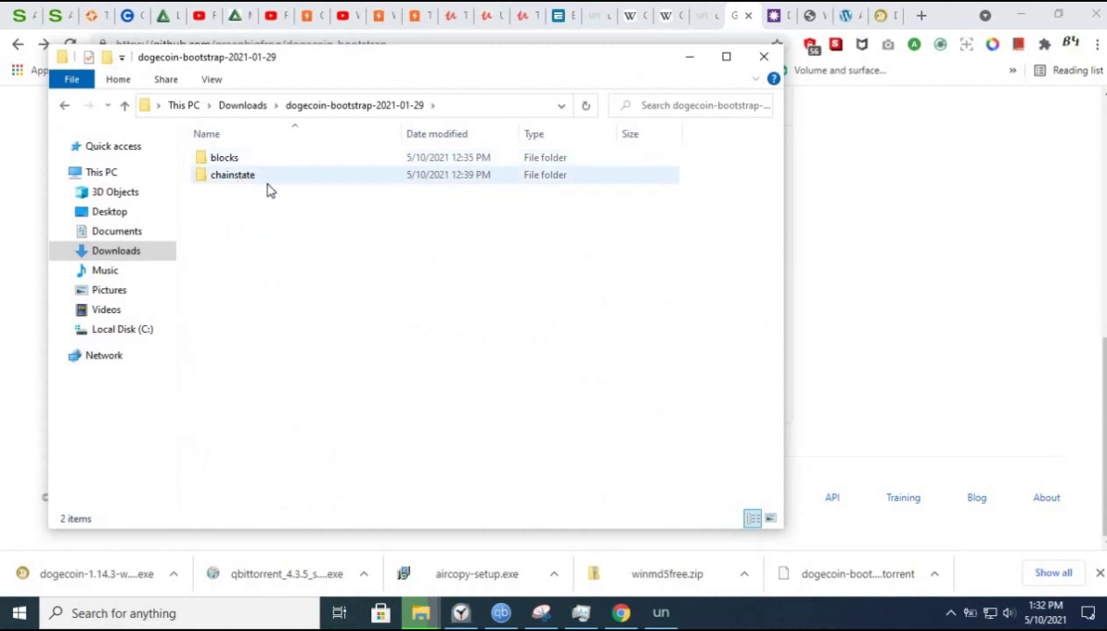
drag(449, 185, 226, 162)
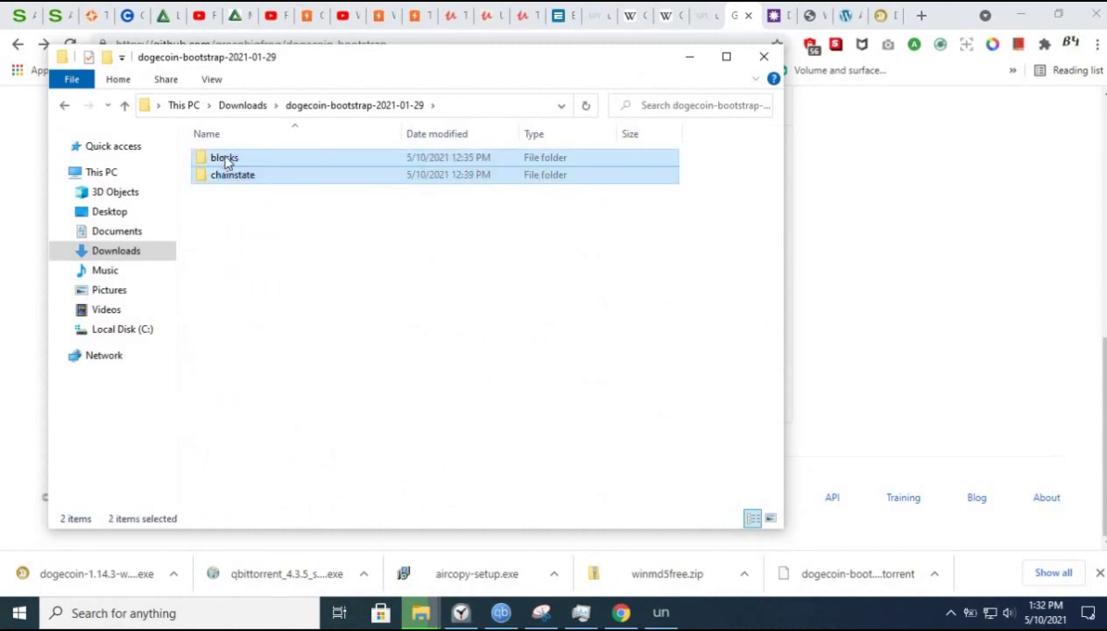
right_click(226, 162)
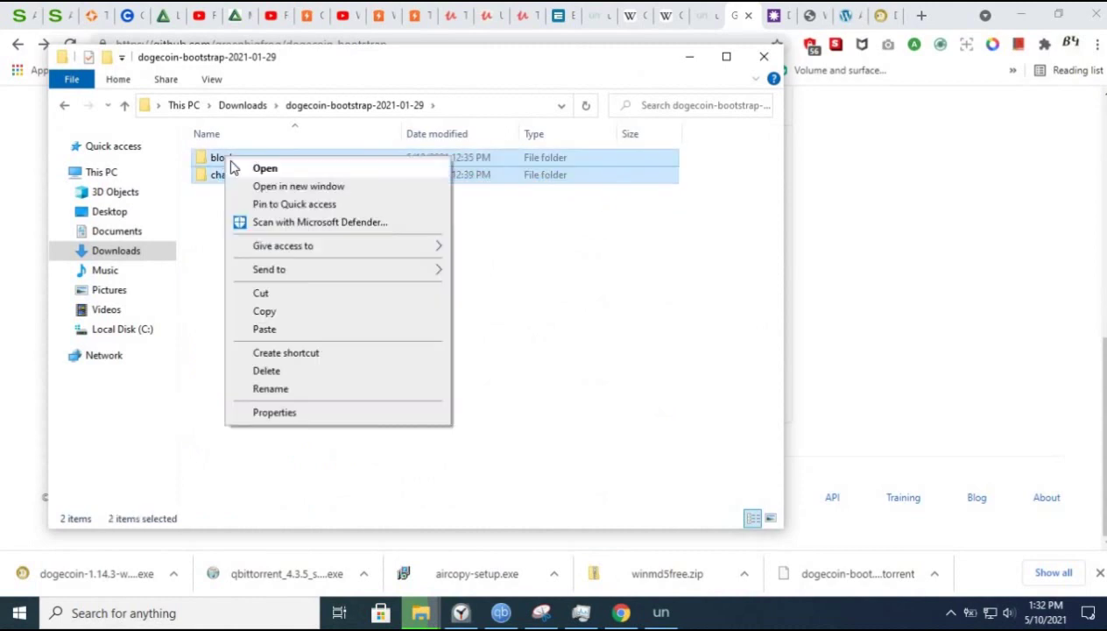
click(292, 313)
click(443, 321)
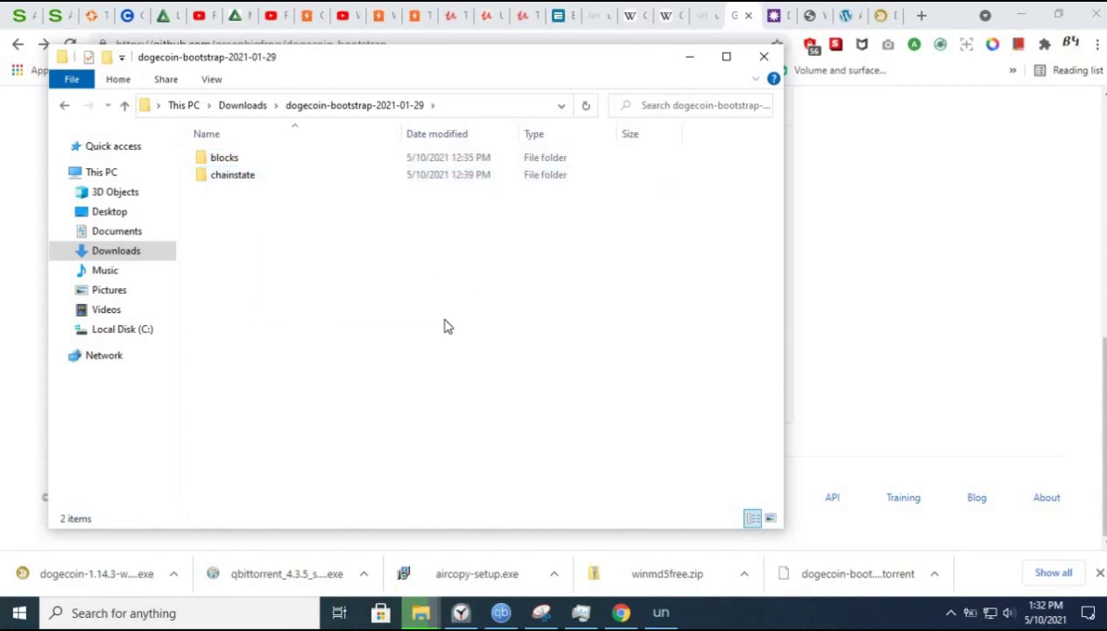
- Go to the AppData Roaming folder and open the Dogecoin data directory
click(465, 105)
key(BackSpace)
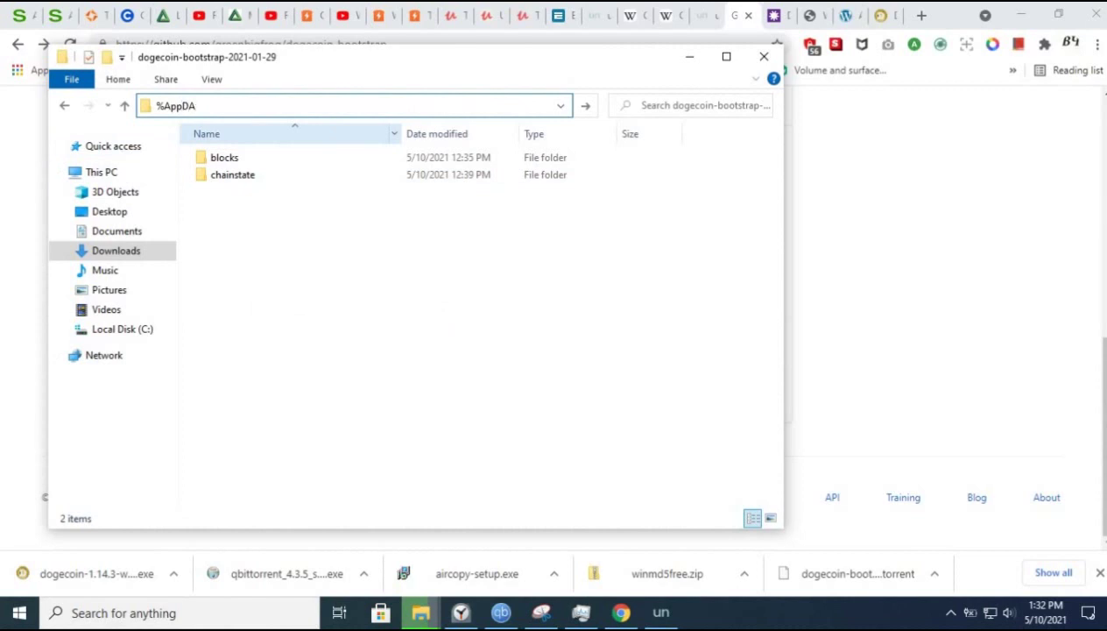
key(Return)
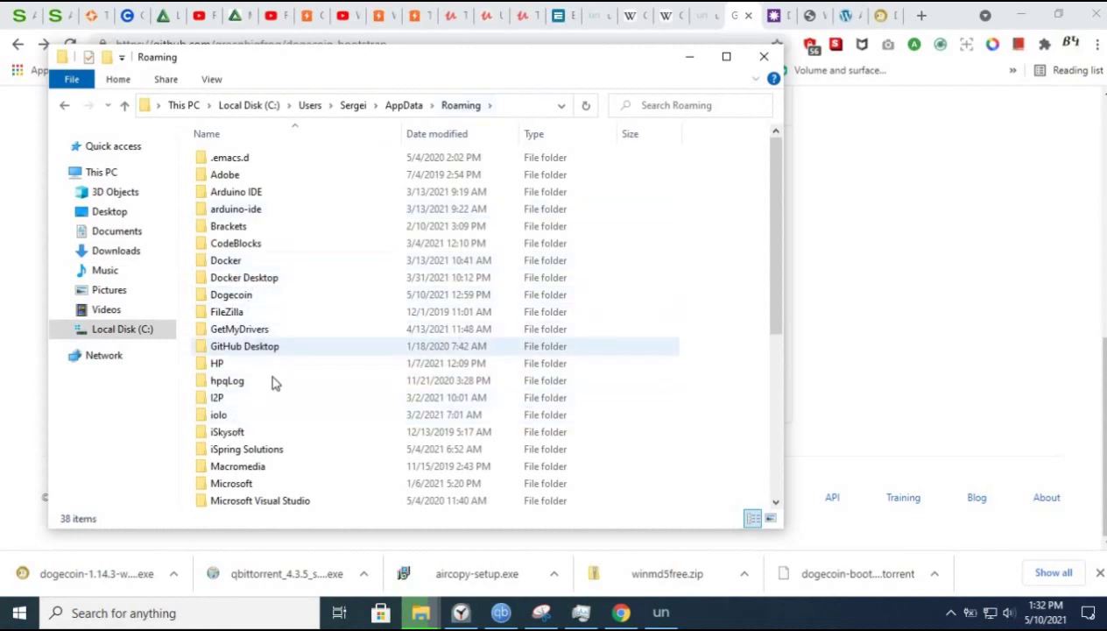
double_click(272, 301)
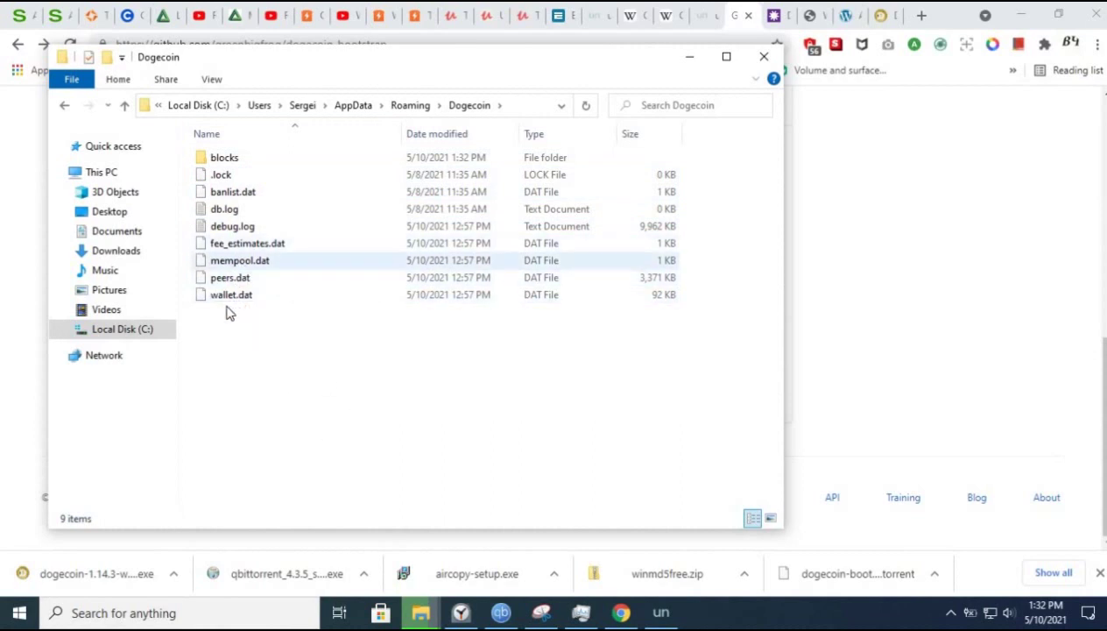
- Switch to the unMineable DOGE page in the browser and inspect the wallet address field
click(593, 16)
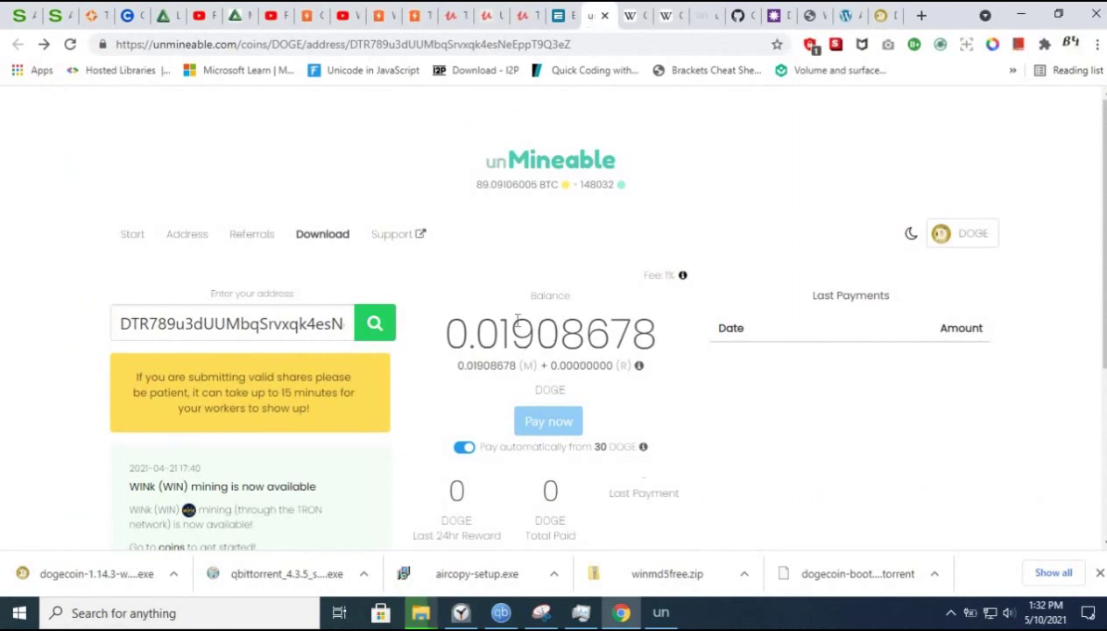
drag(120, 324, 420, 319)
click(115, 329)
- Return to the dogecoin-bootstrap-2021-01-29 folder in File Explorer and examine the contents of its chainstate folder
click(429, 612)
click(456, 547)
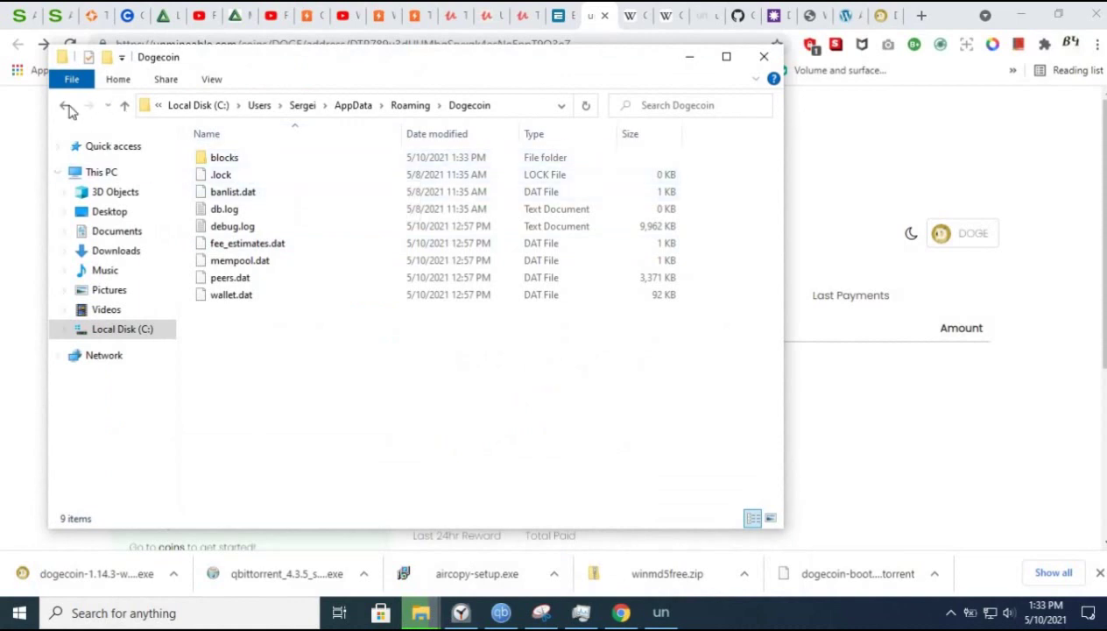
click(422, 613)
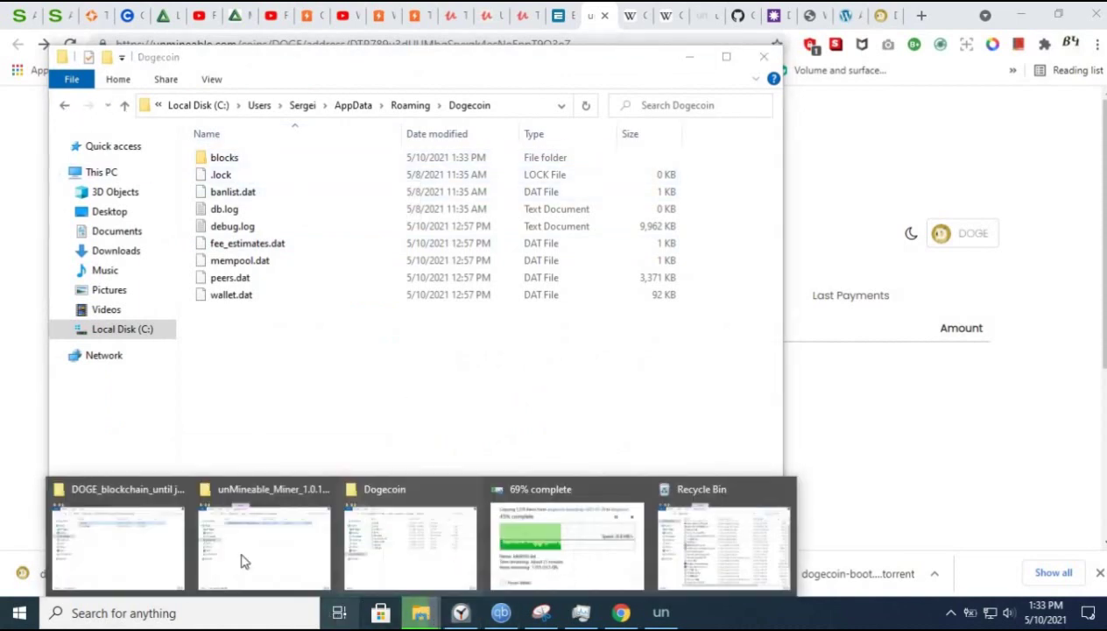
click(375, 575)
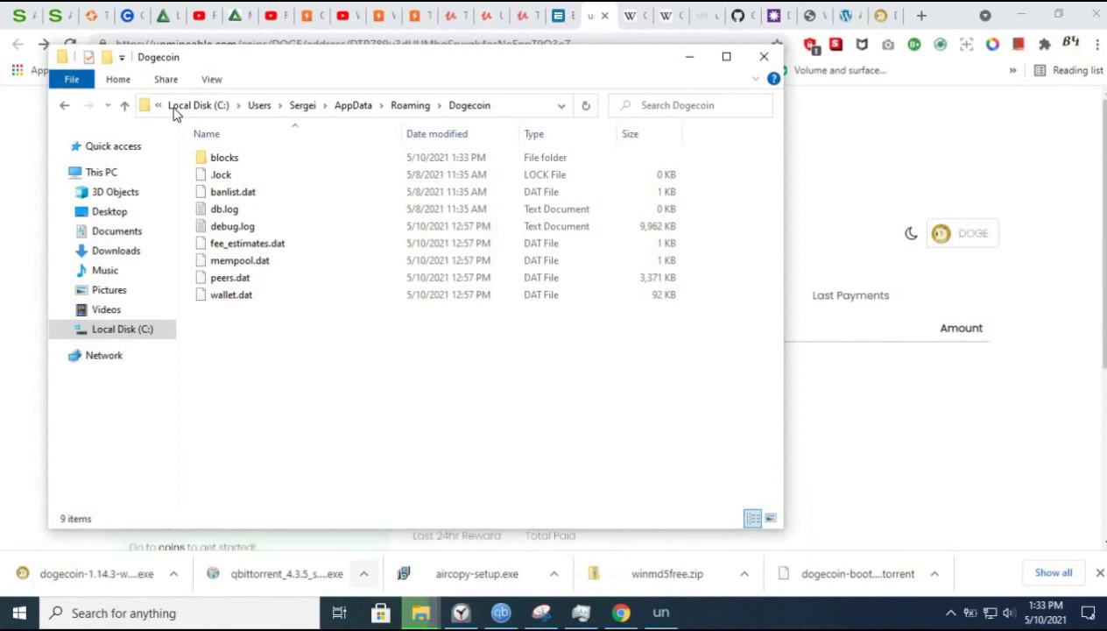
click(65, 106)
click(66, 107)
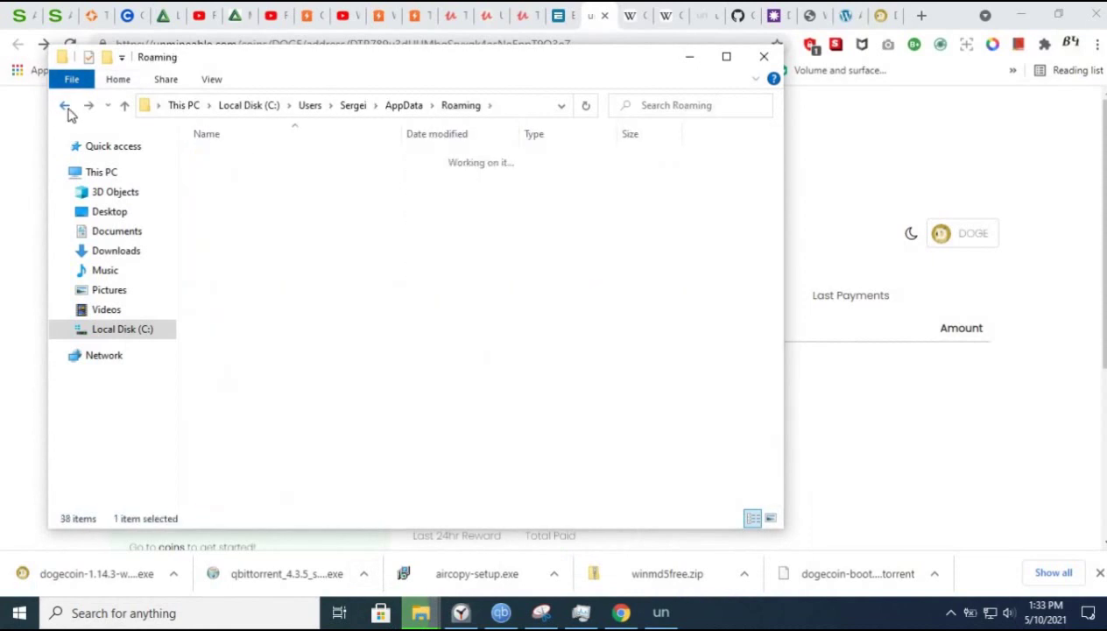
click(66, 106)
click(88, 107)
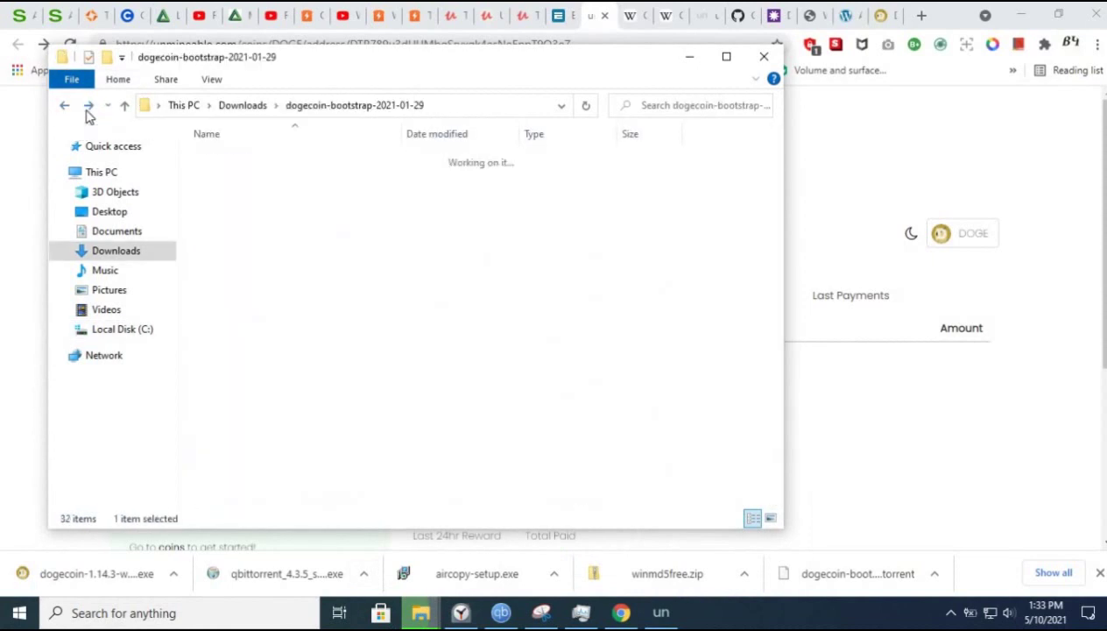
double_click(238, 174)
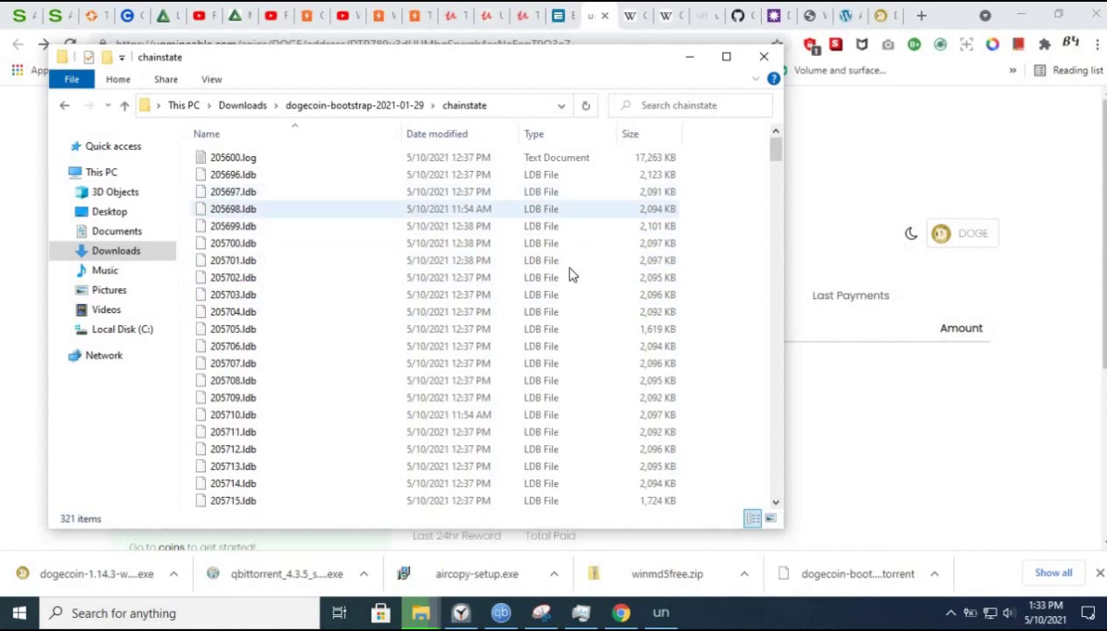
click(64, 106)
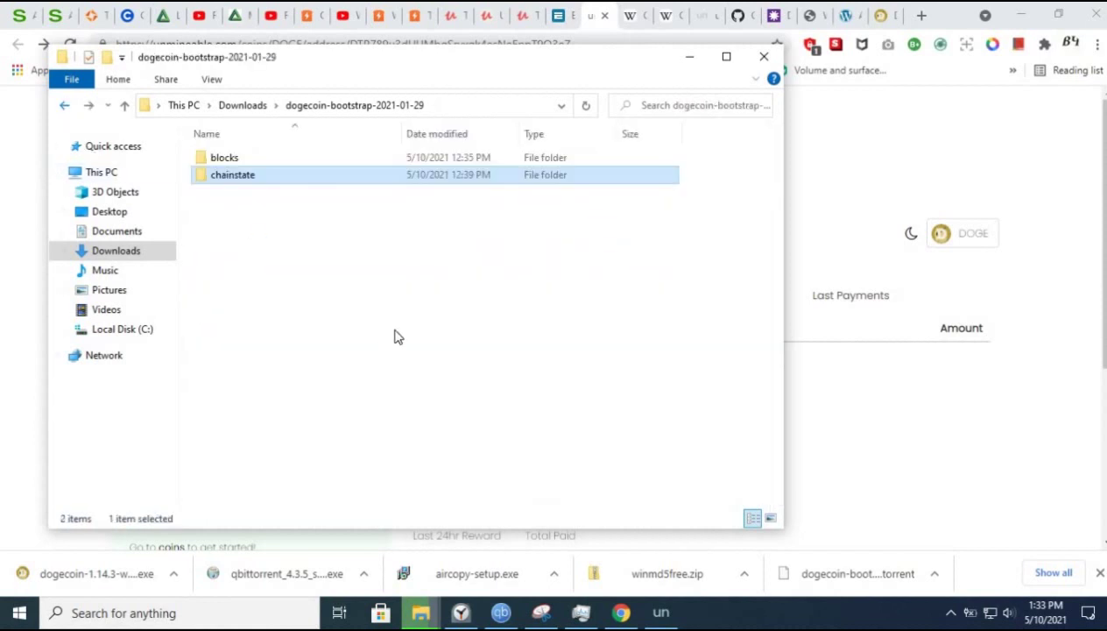
- Minimize the bootstrap folder window and bring up the file copy progress window
click(690, 59)
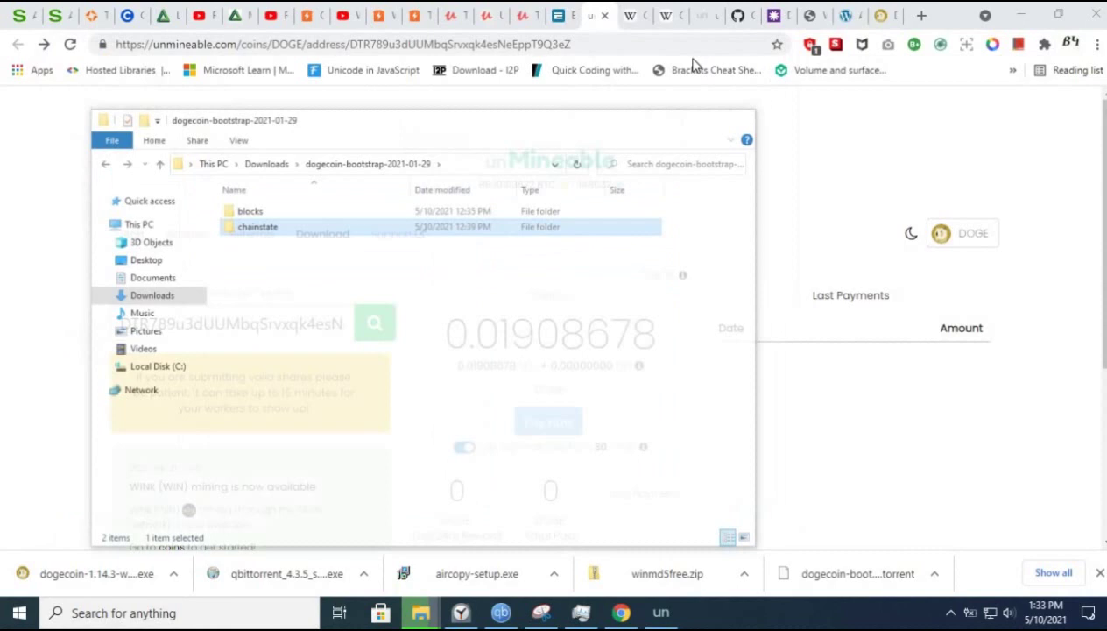
mouse_move(647, 271)
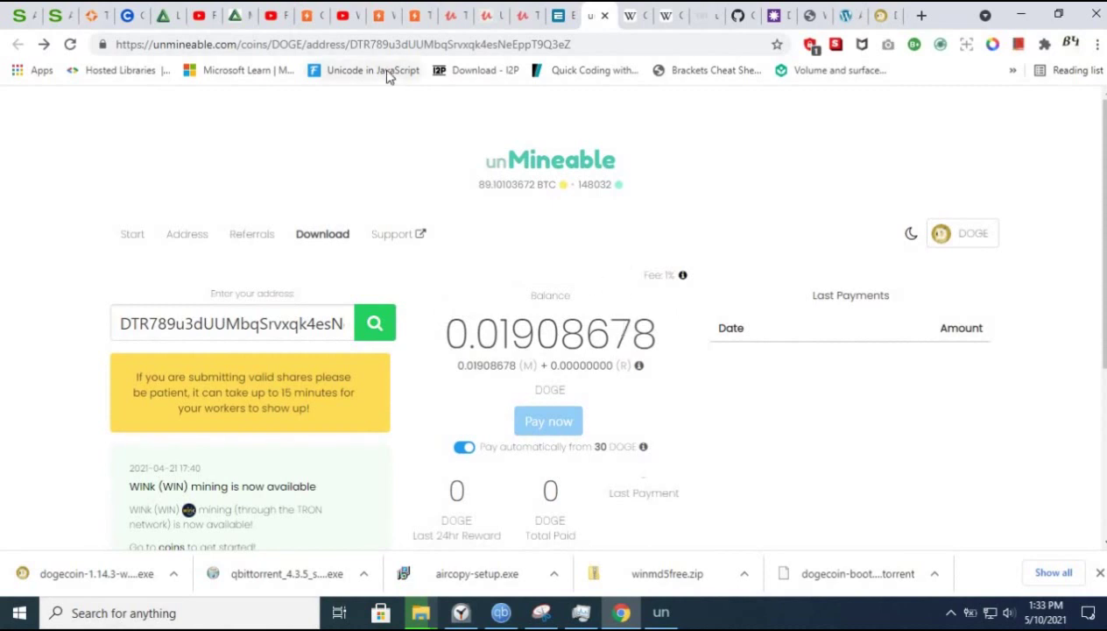
mouse_move(419, 613)
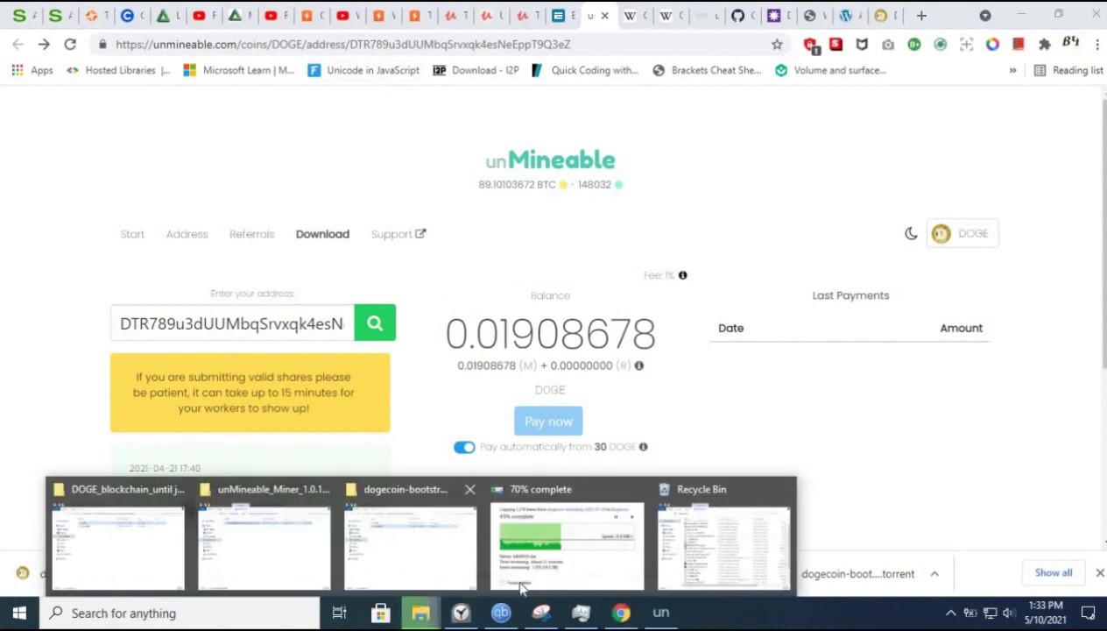
click(566, 541)
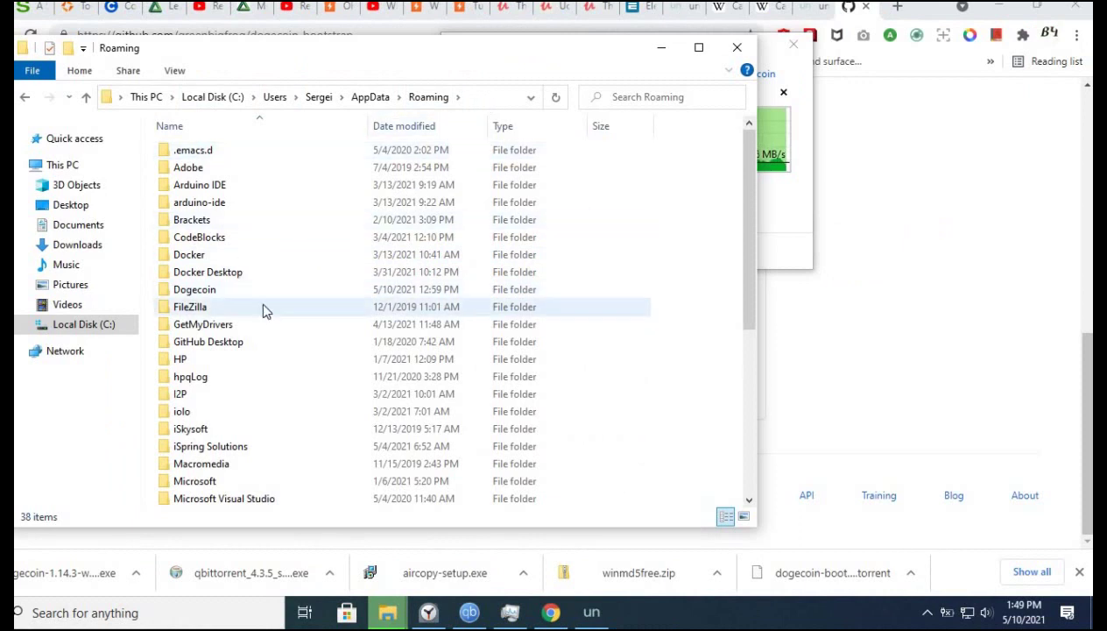
- Open the Dogecoin folder in Roaming and move its window aside to uncover the copy progress window
double_click(219, 297)
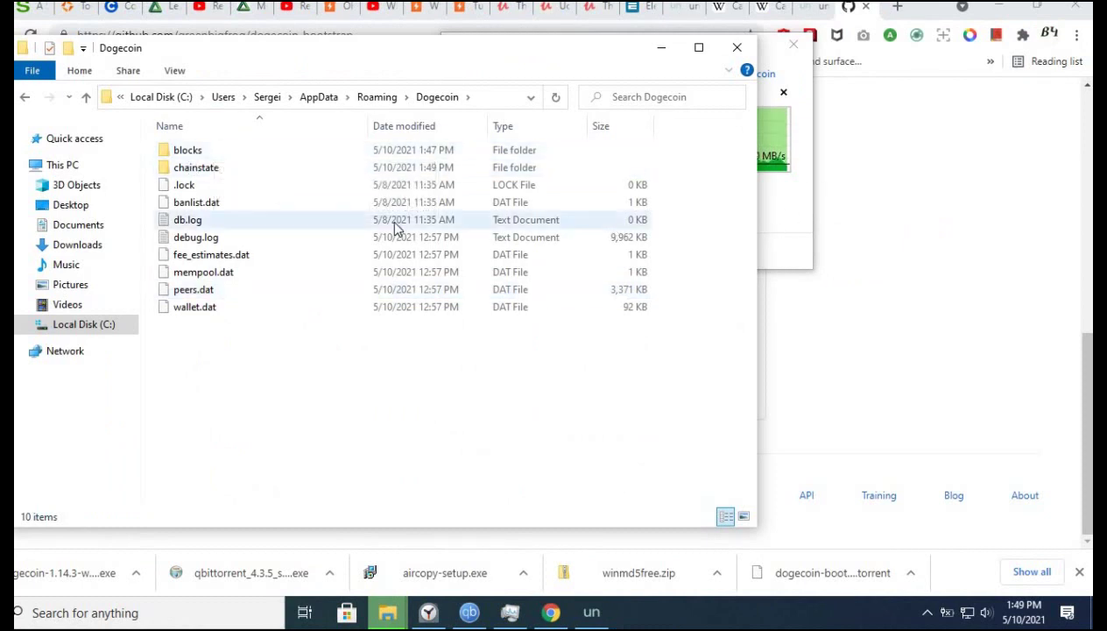
drag(548, 60, 317, 96)
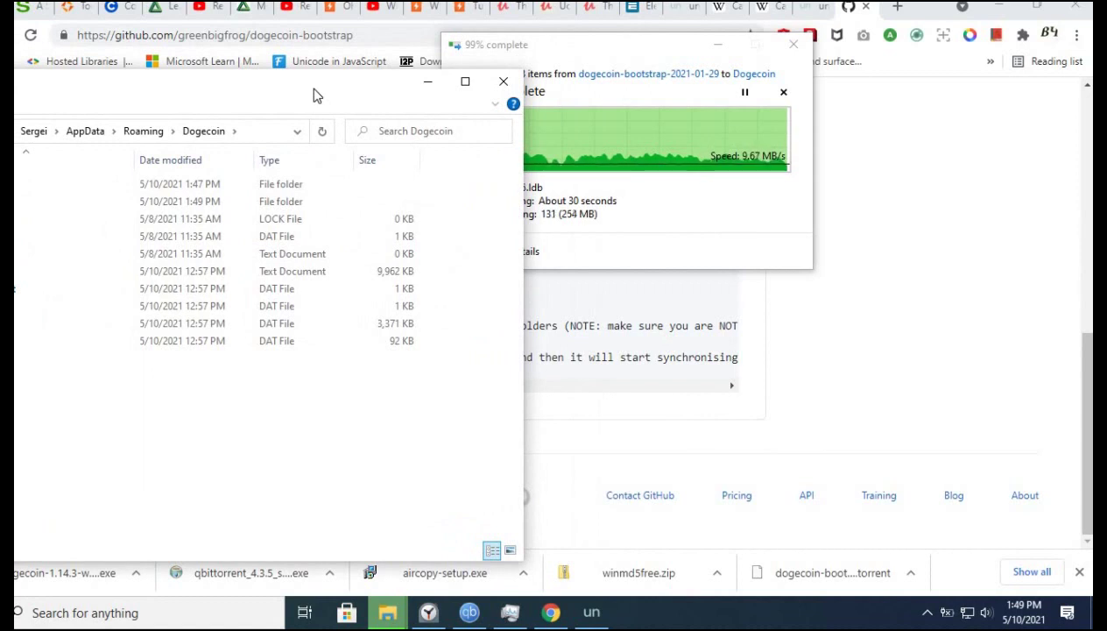
drag(317, 94, 276, 120)
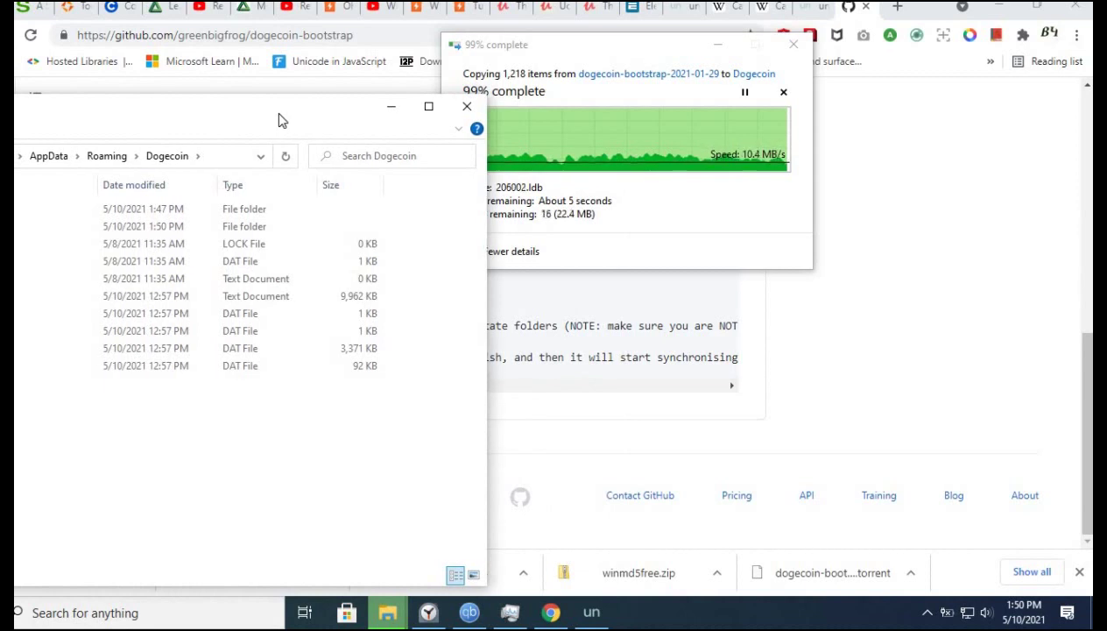
- Move the Dogecoin folder window fully into view and check the folder's properties for its total size
drag(276, 114, 303, 114)
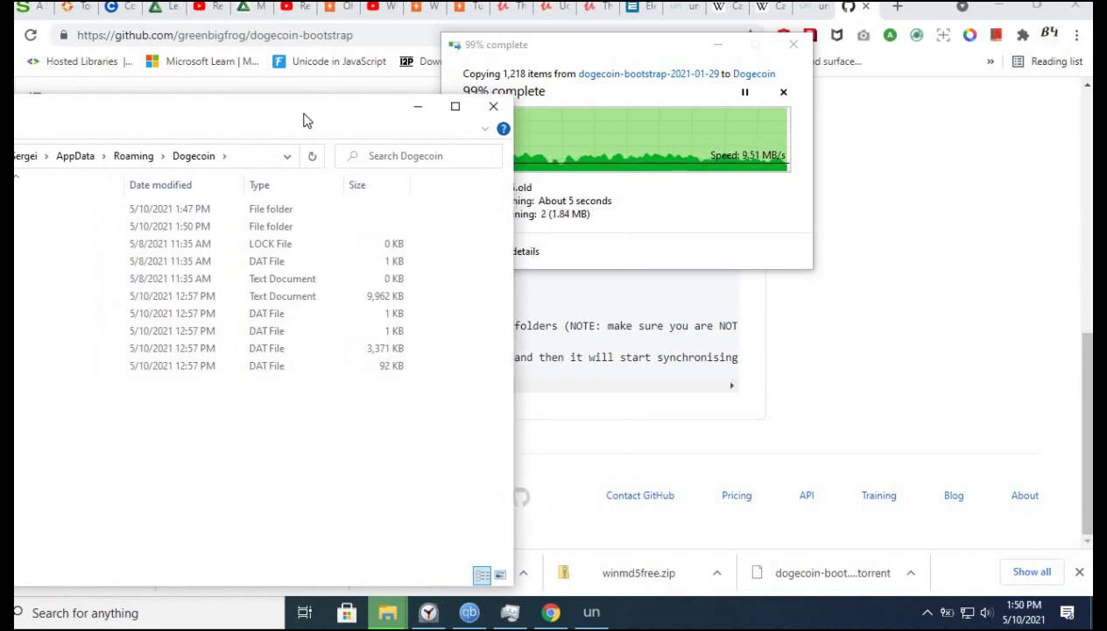
drag(303, 119, 673, 119)
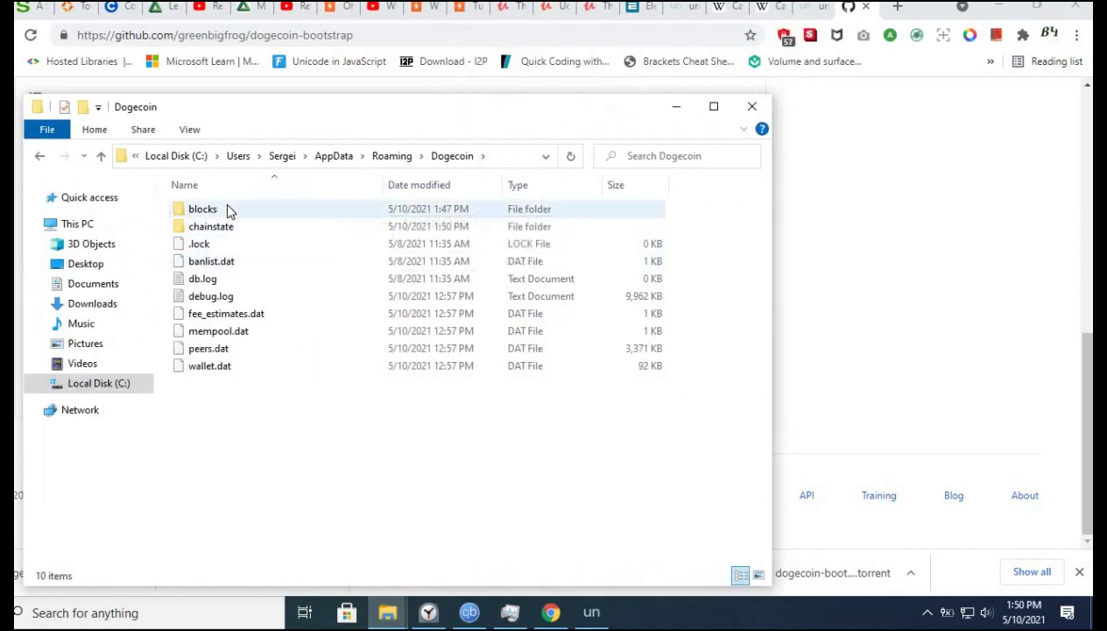
mouse_move(280, 234)
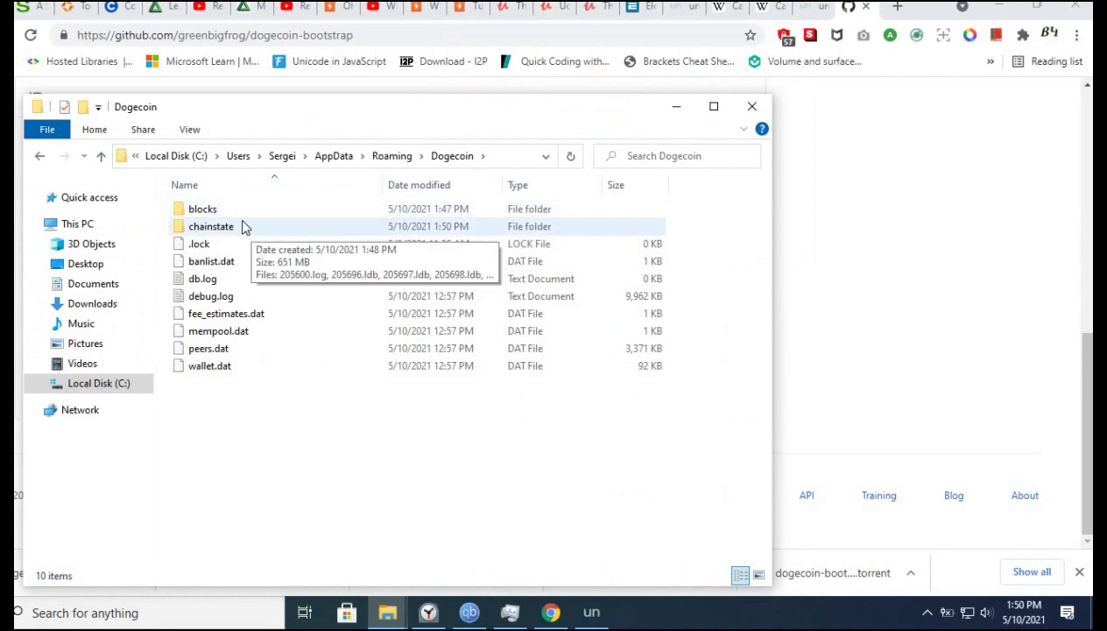
right_click(240, 214)
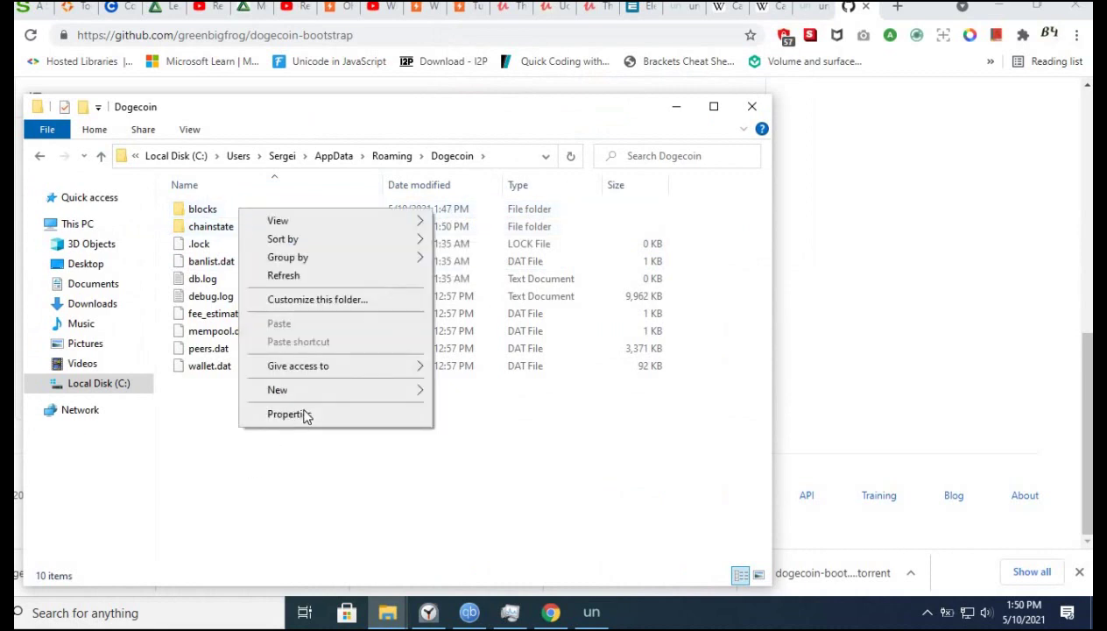
click(289, 414)
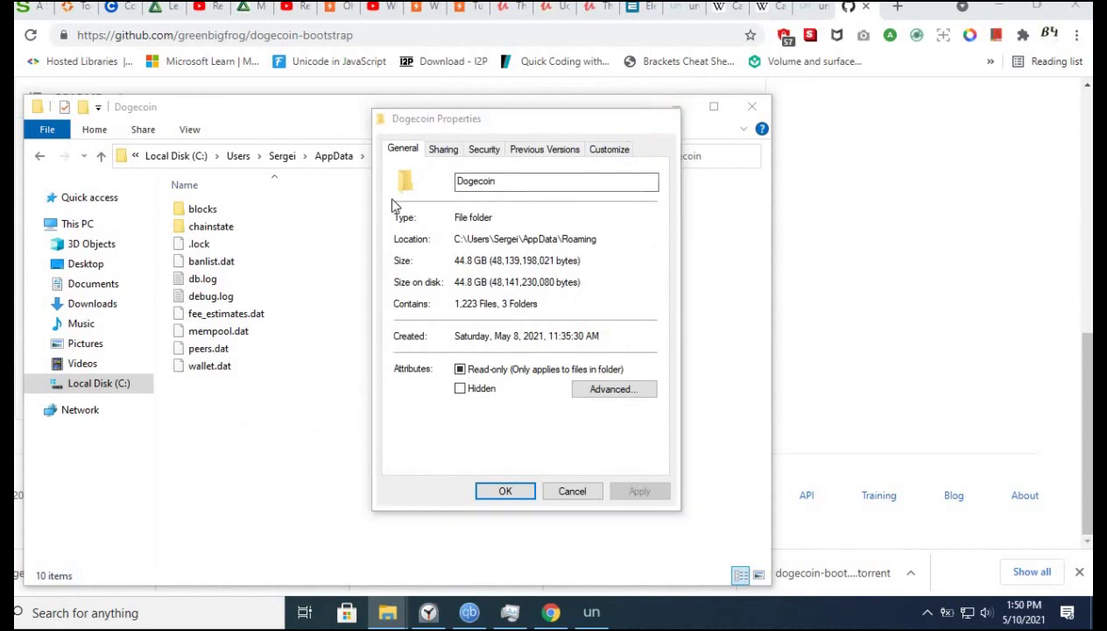
click(668, 118)
- Check the properties of the blocks folder in the Dogecoin data directory
click(210, 208)
right_click(210, 208)
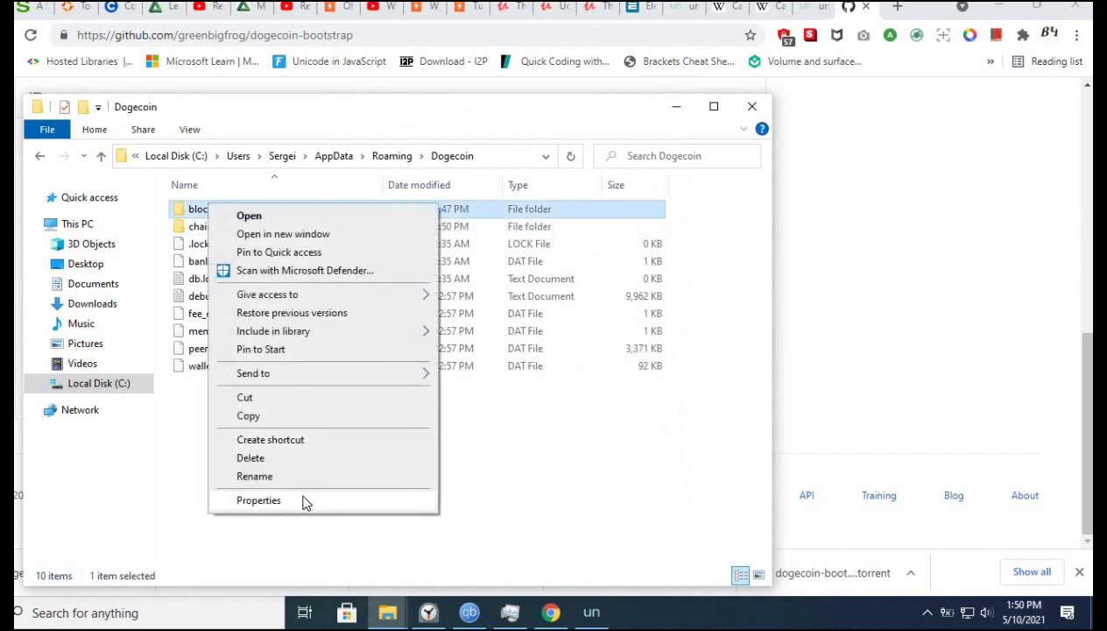
click(304, 501)
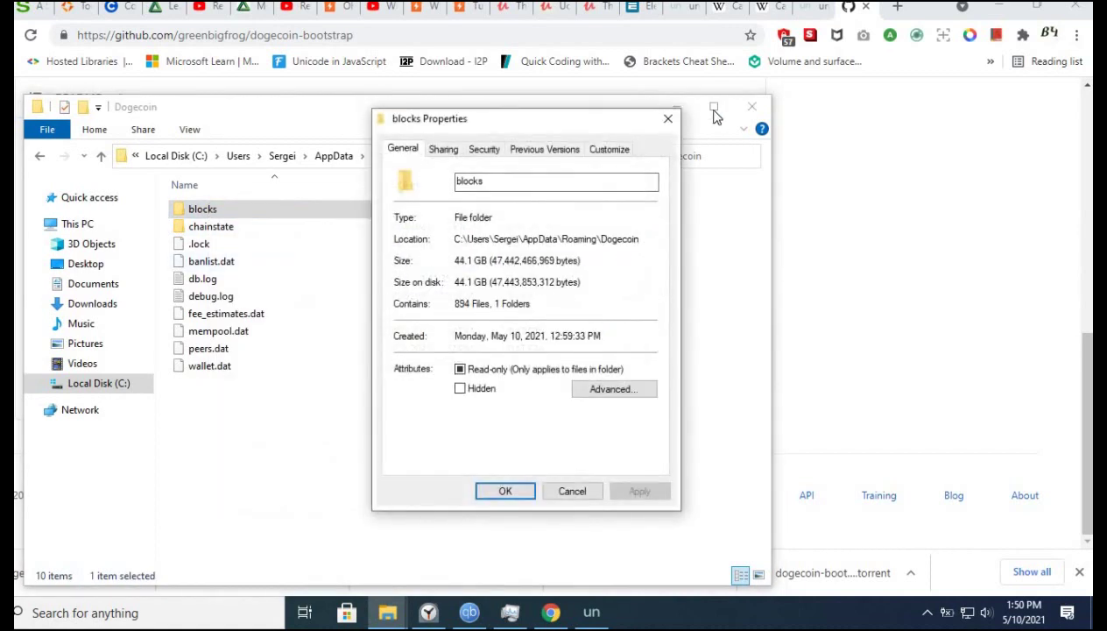
key(Escape)
- Examine the files in the chainstate folder from start to end and return to the Dogecoin folder
double_click(210, 226)
scroll(608, 481, down, 15)
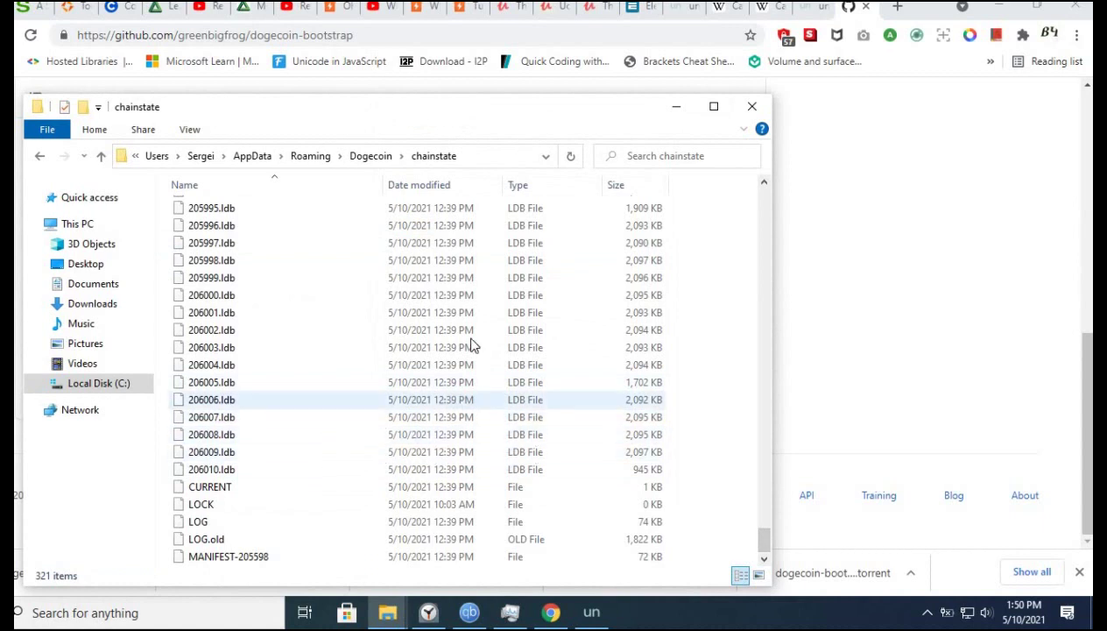
scroll(453, 302, up, 15)
scroll(470, 312, up, 20)
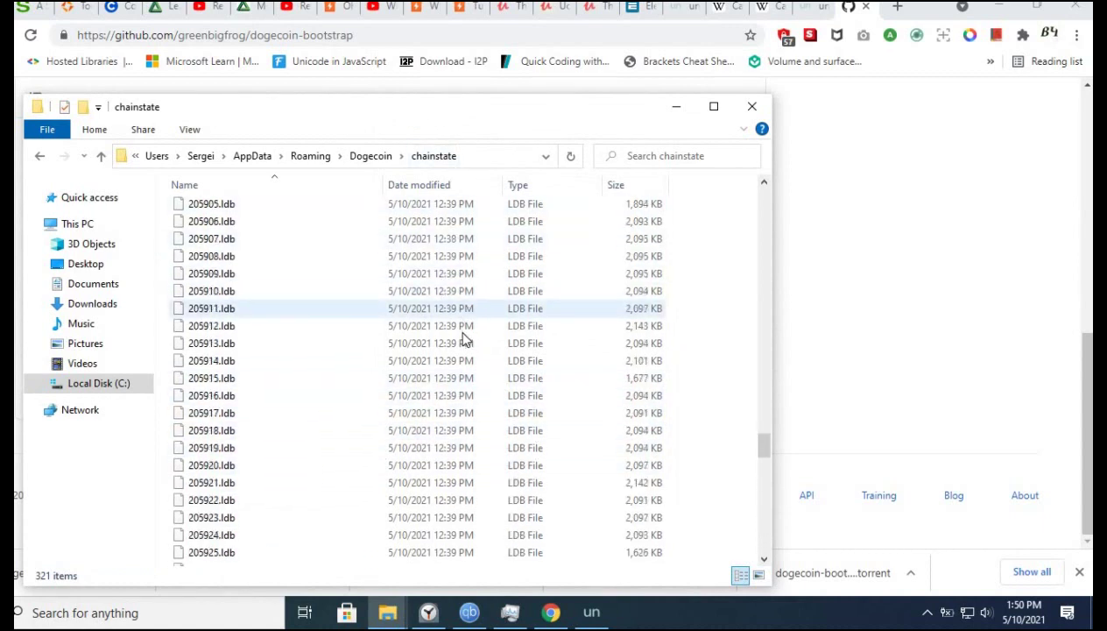
scroll(461, 368, up, 20)
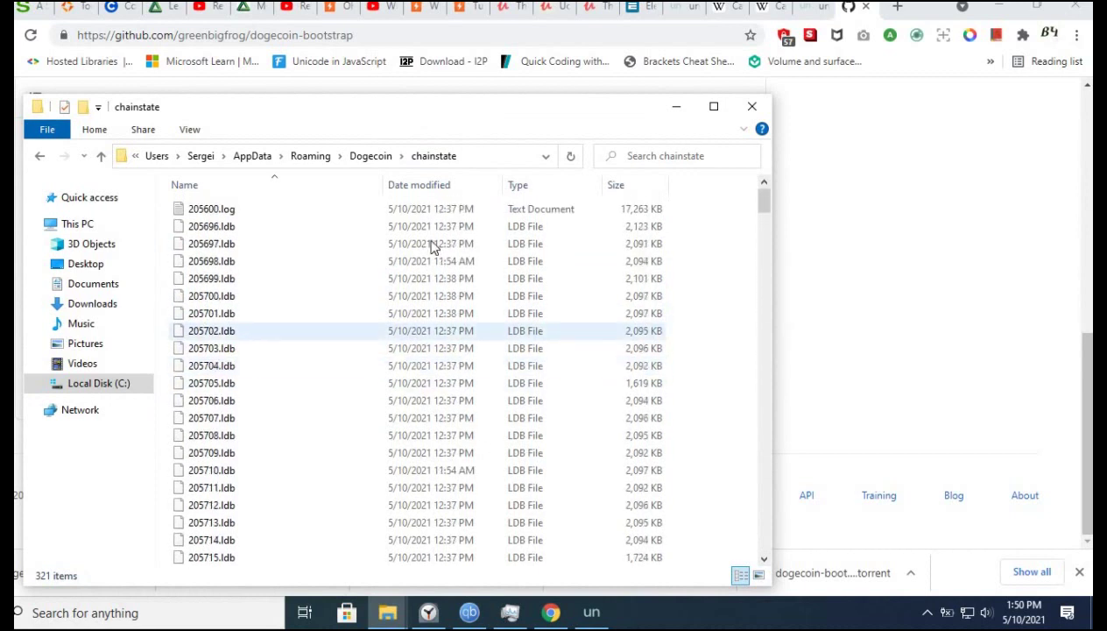
click(40, 158)
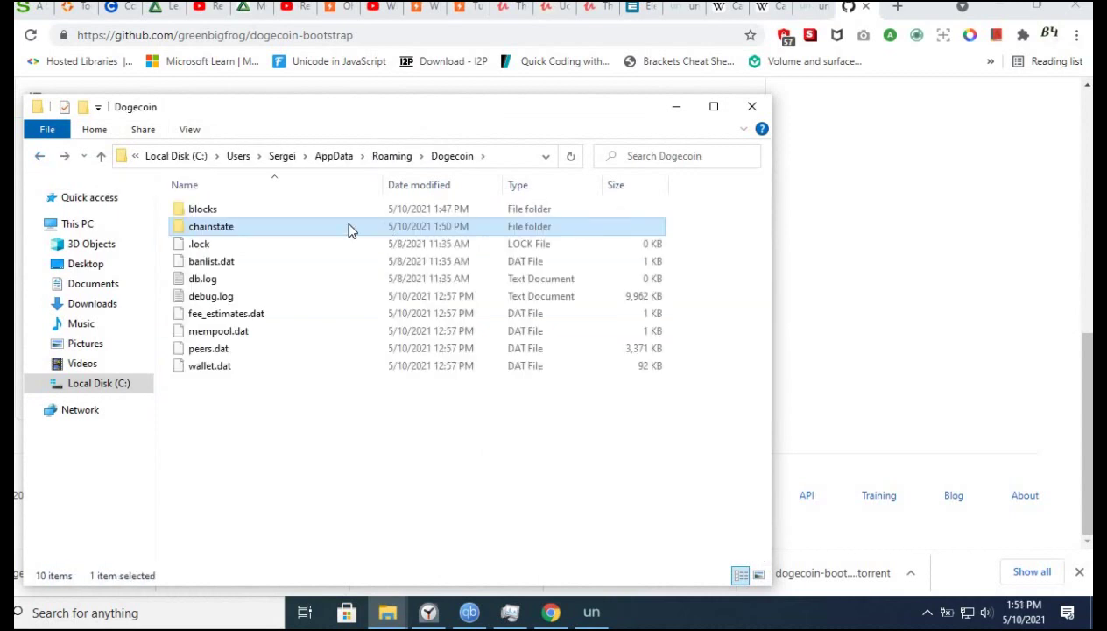
- Open the blocks folder and examine the files in its index subfolder, returning to blocks
double_click(269, 210)
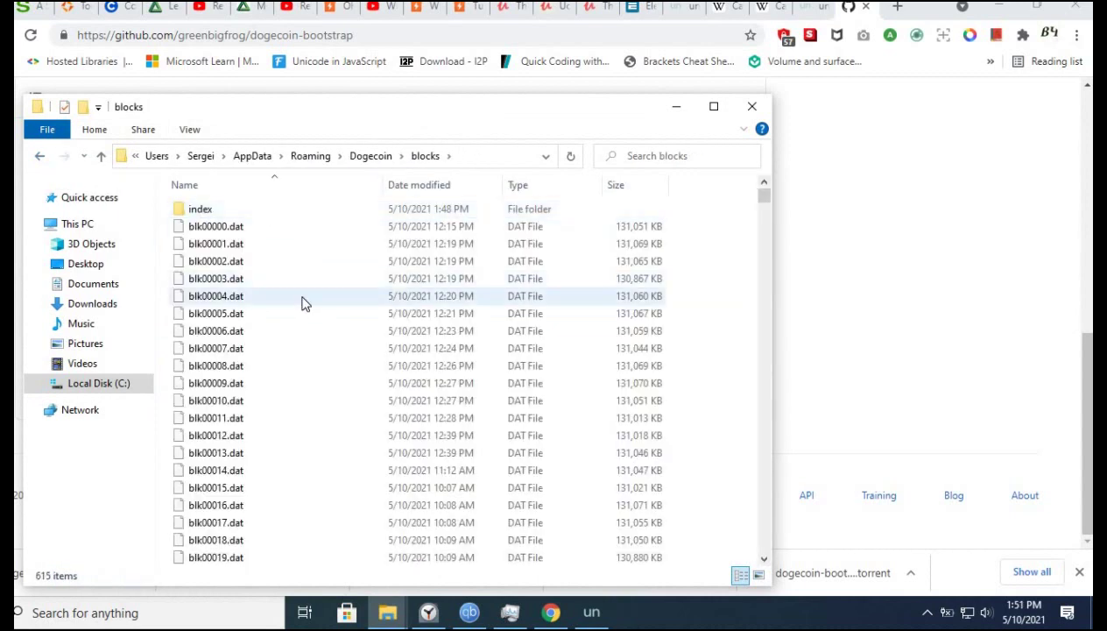
double_click(200, 209)
scroll(462, 407, down, 20)
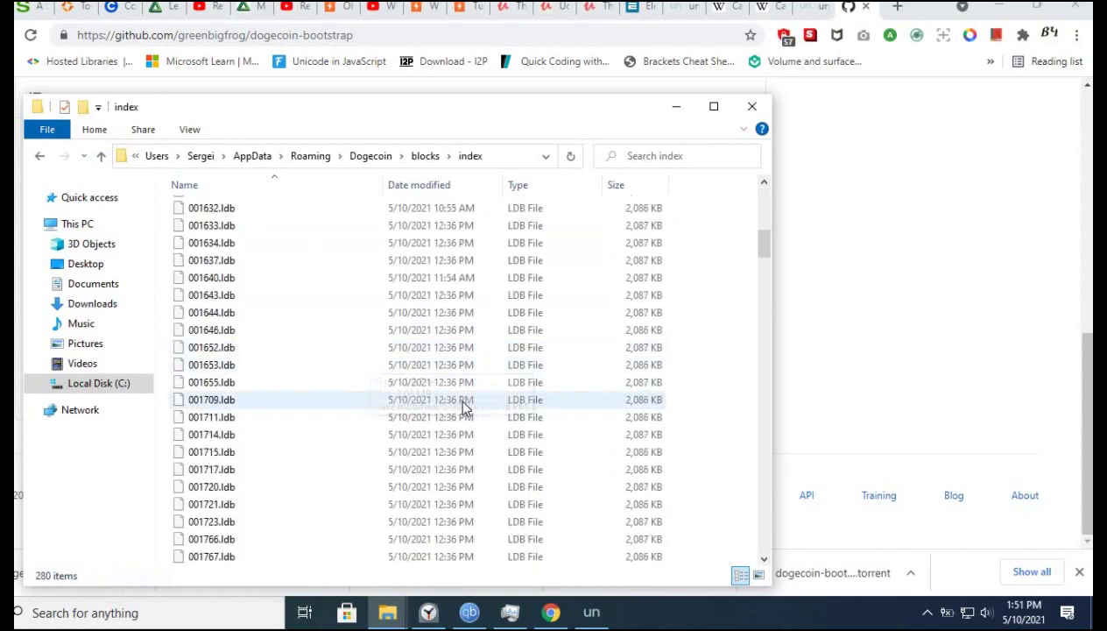
scroll(665, 473, down, 20)
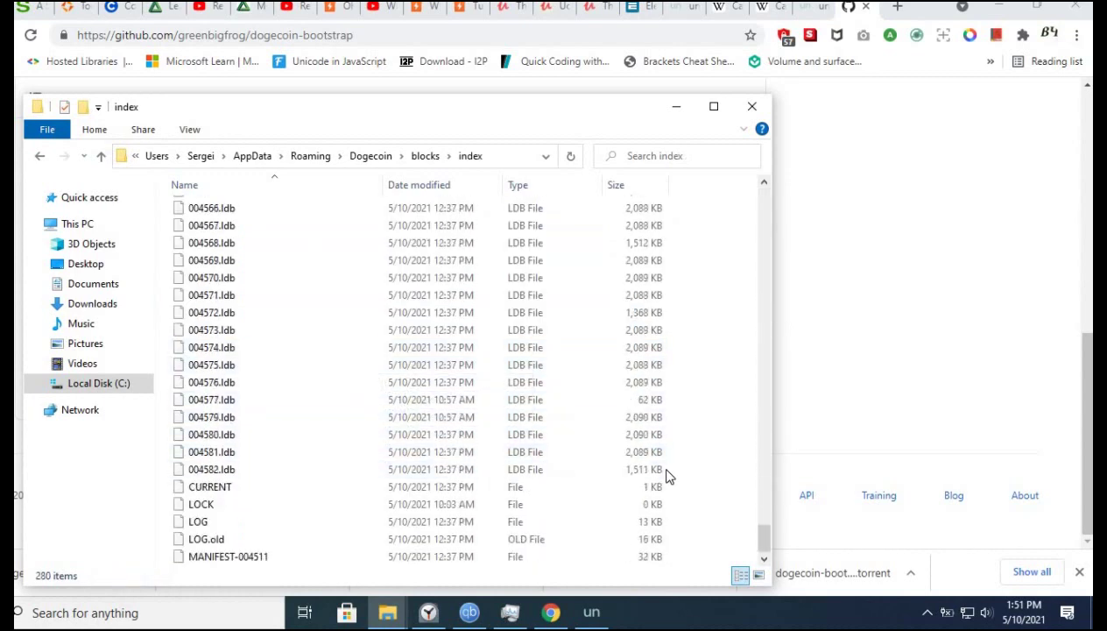
click(38, 158)
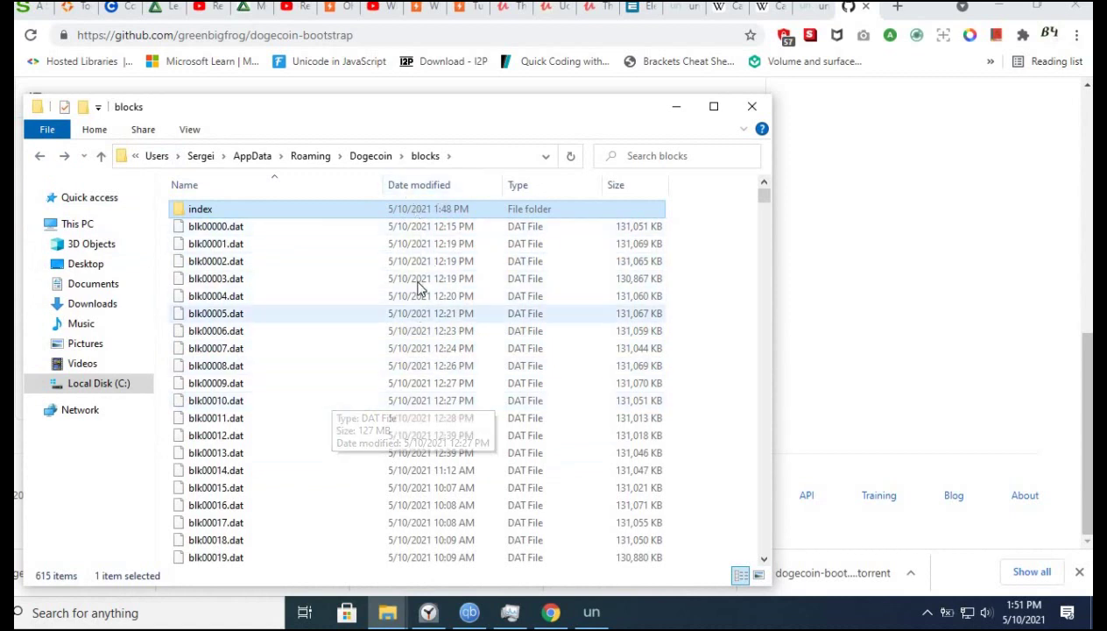
- Look through the blk .dat files in the blocks folder and go back up to the Roaming folder
scroll(305, 419, down, 20)
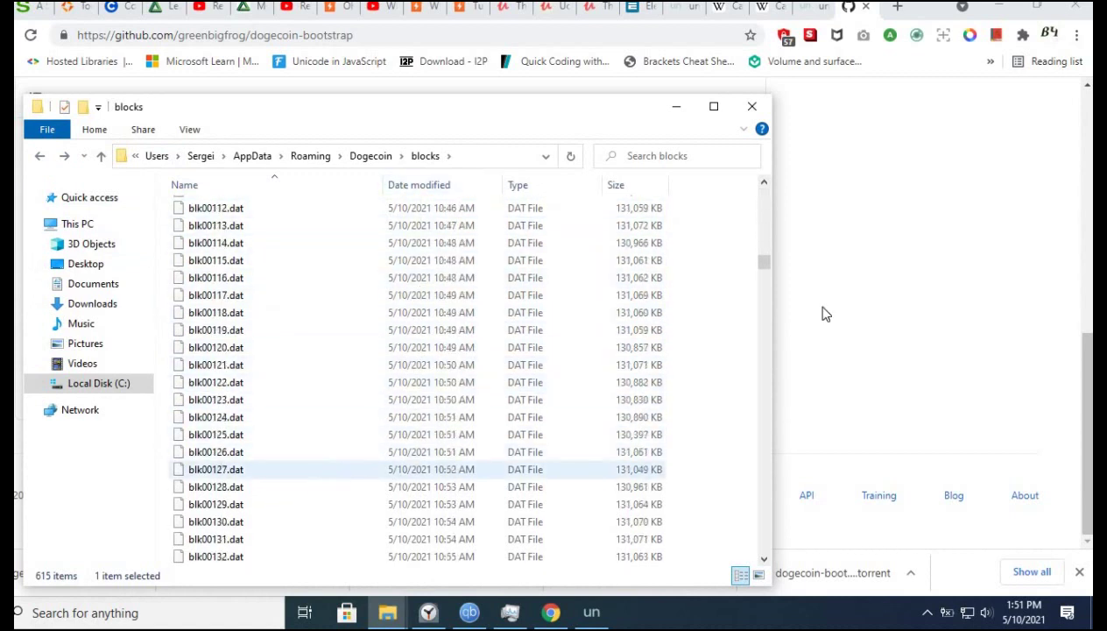
drag(760, 482, 764, 516)
drag(783, 424, 764, 206)
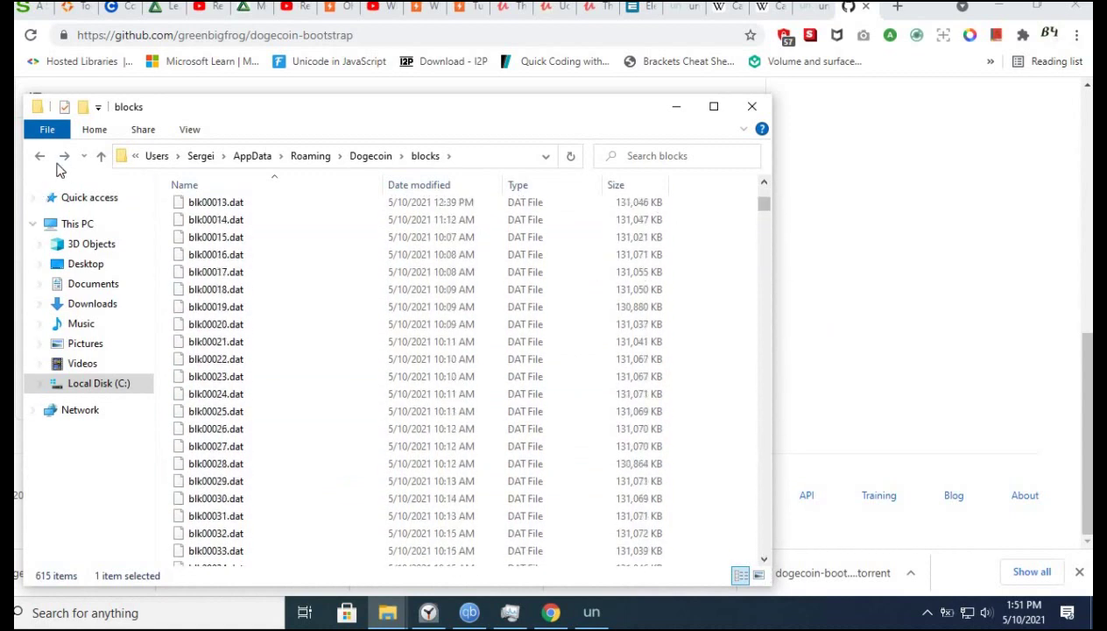
click(36, 158)
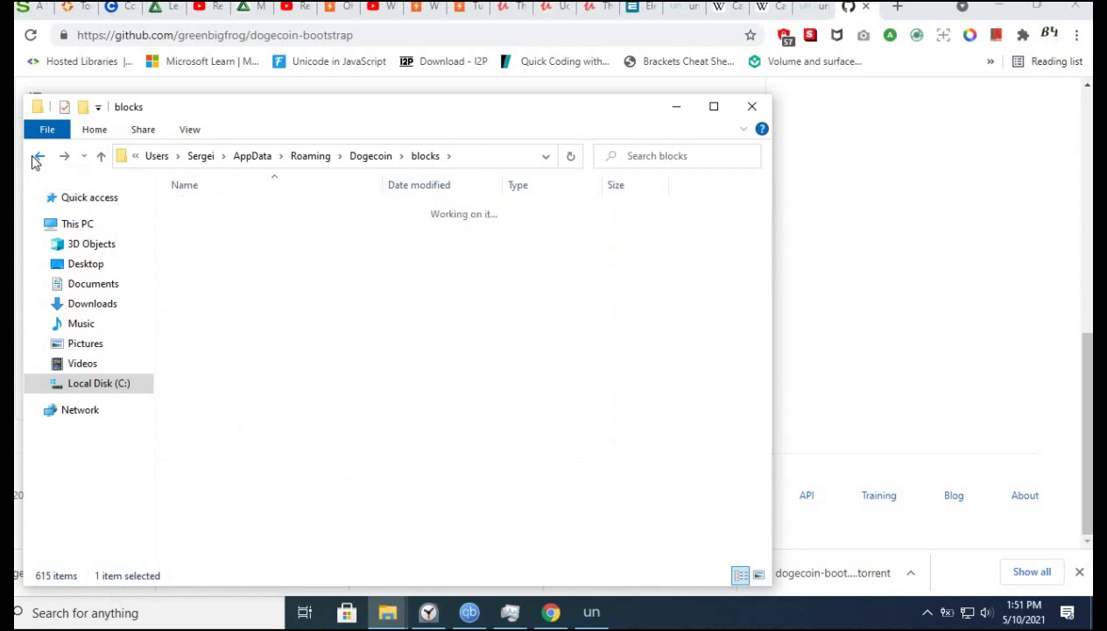
click(39, 156)
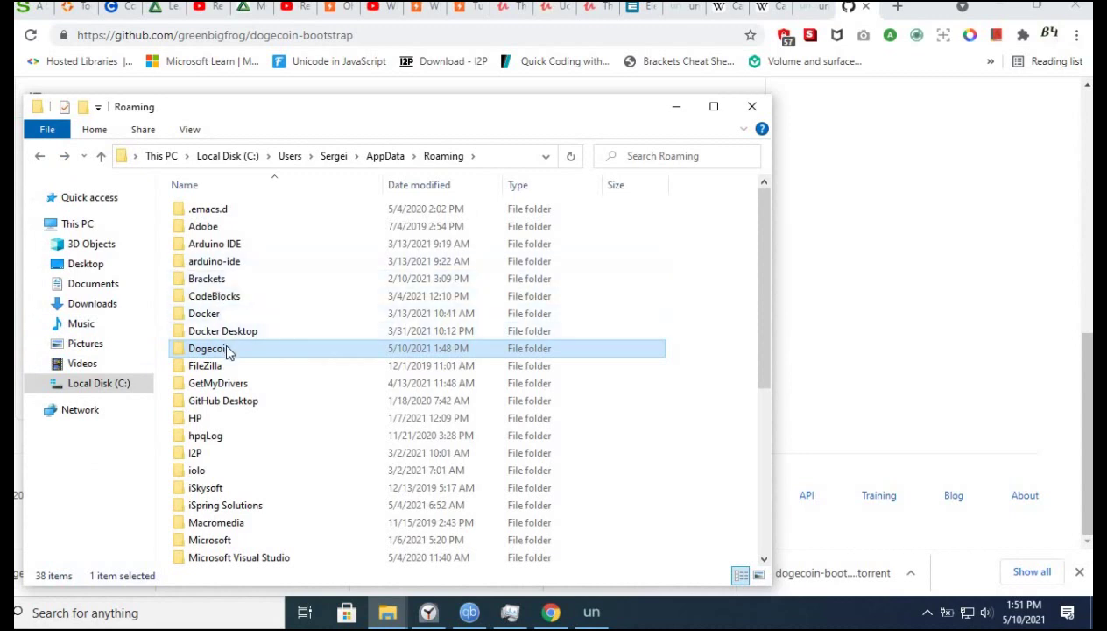
- Open the Dogecoin program folder inside Program Files on Local Disk (C:)
click(105, 383)
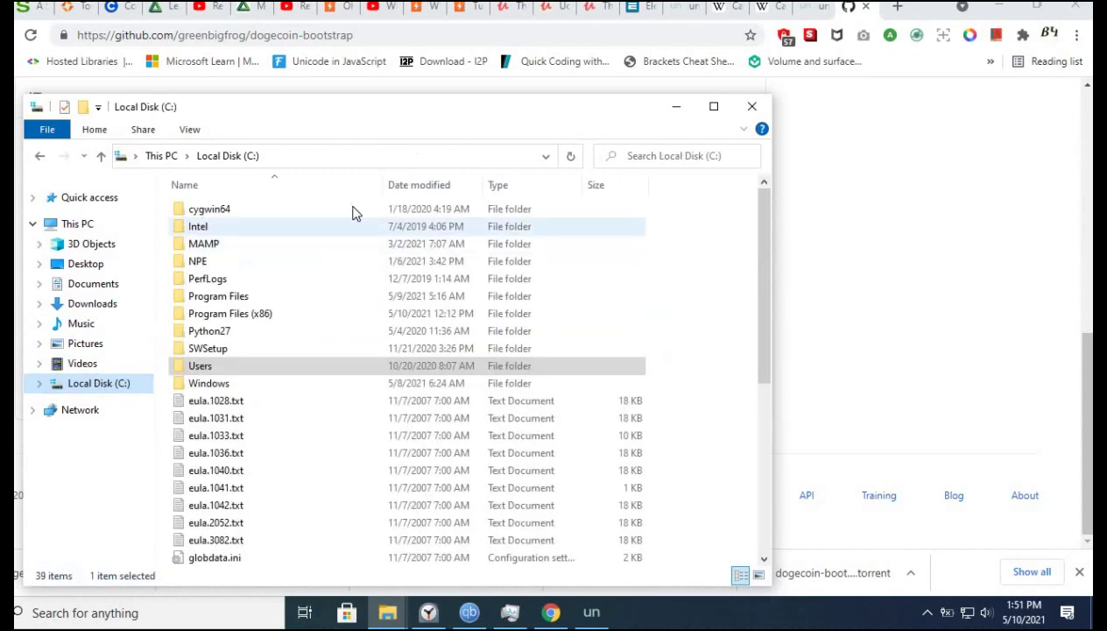
double_click(225, 296)
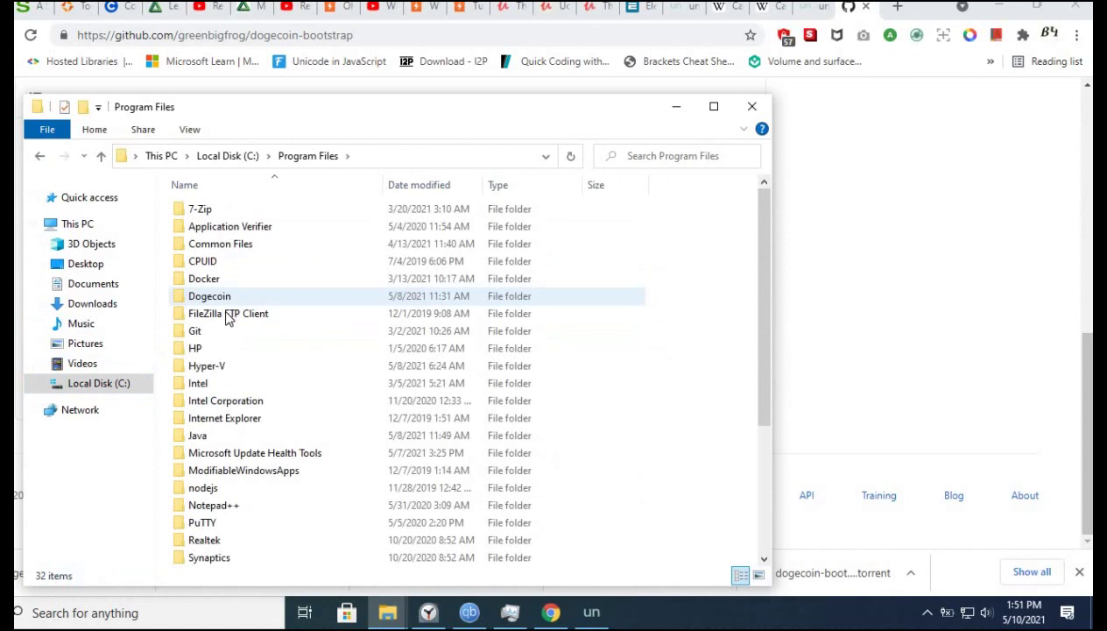
double_click(229, 298)
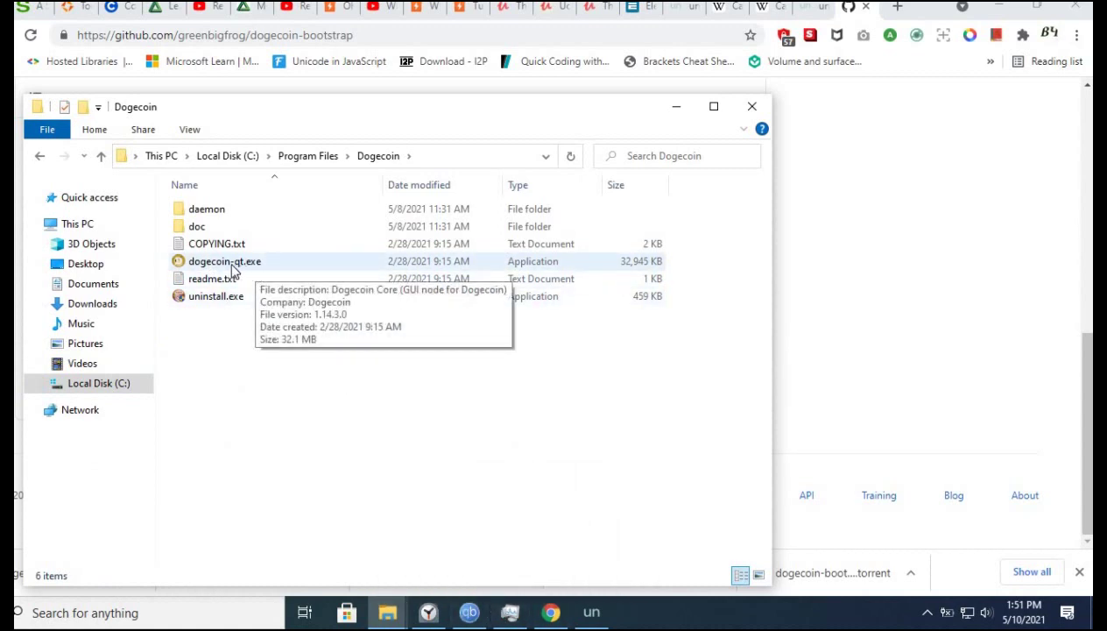
- Minimize the folder window to read the end of the GitHub README's startup instruction, and bring up the unMineable miner window
click(676, 106)
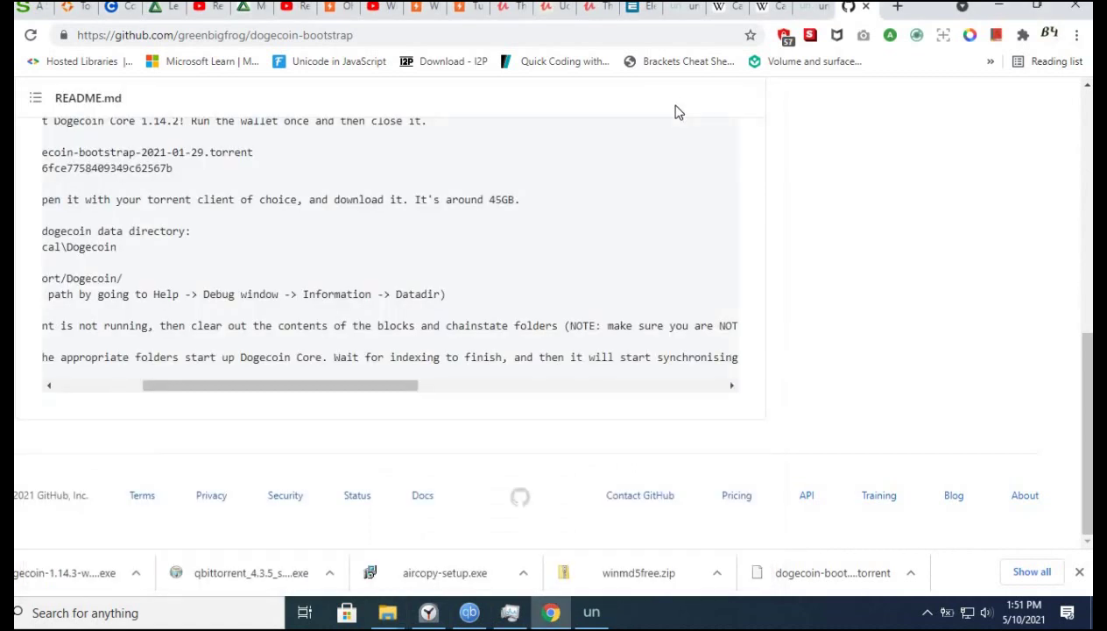
drag(326, 388, 425, 388)
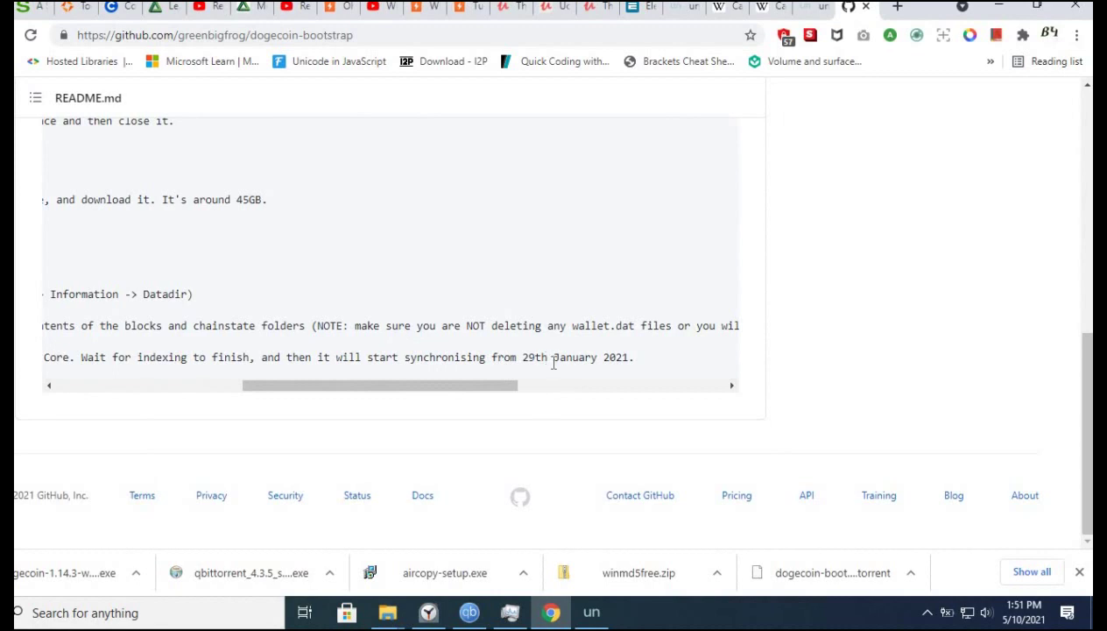
click(604, 616)
click(588, 618)
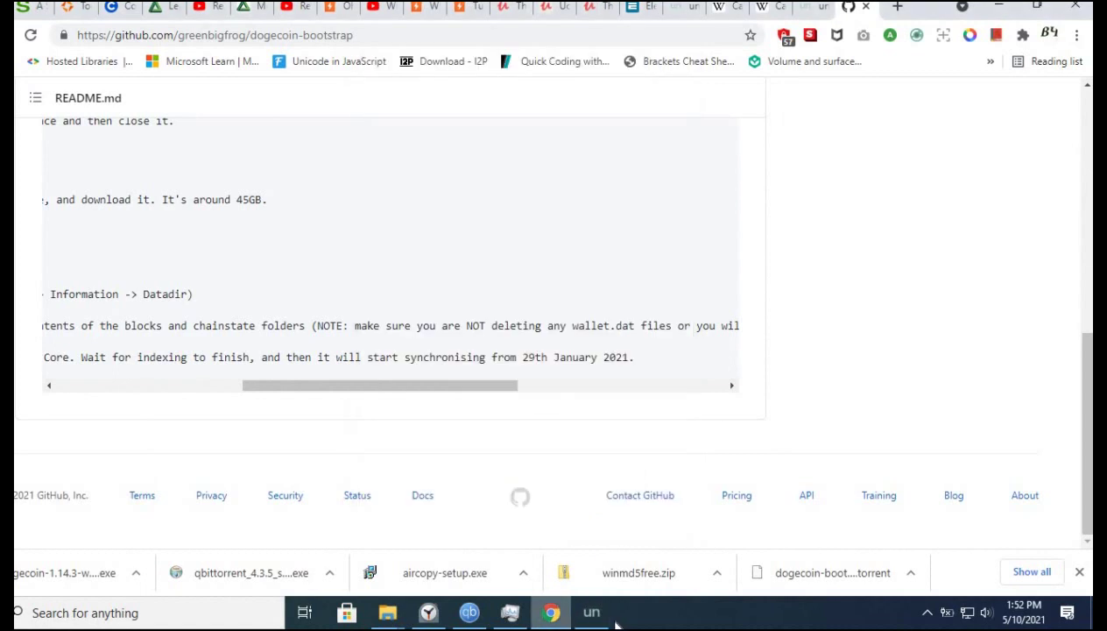
click(592, 620)
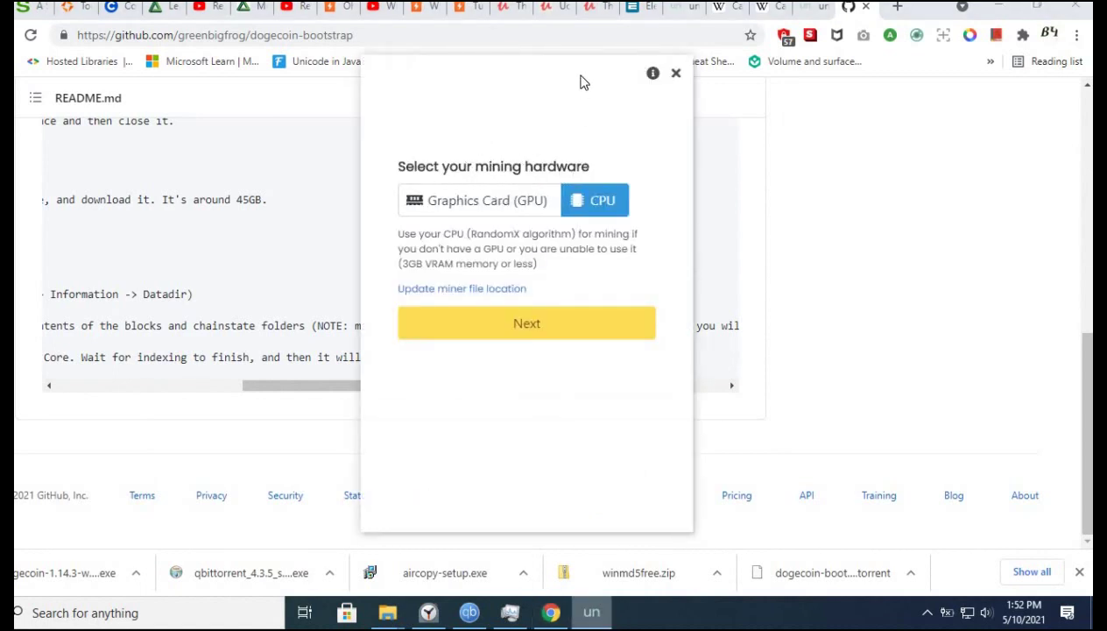
- Return to the Dogecoin program folder in File Explorer and launch dogecoin-qt.exe
mouse_move(387, 612)
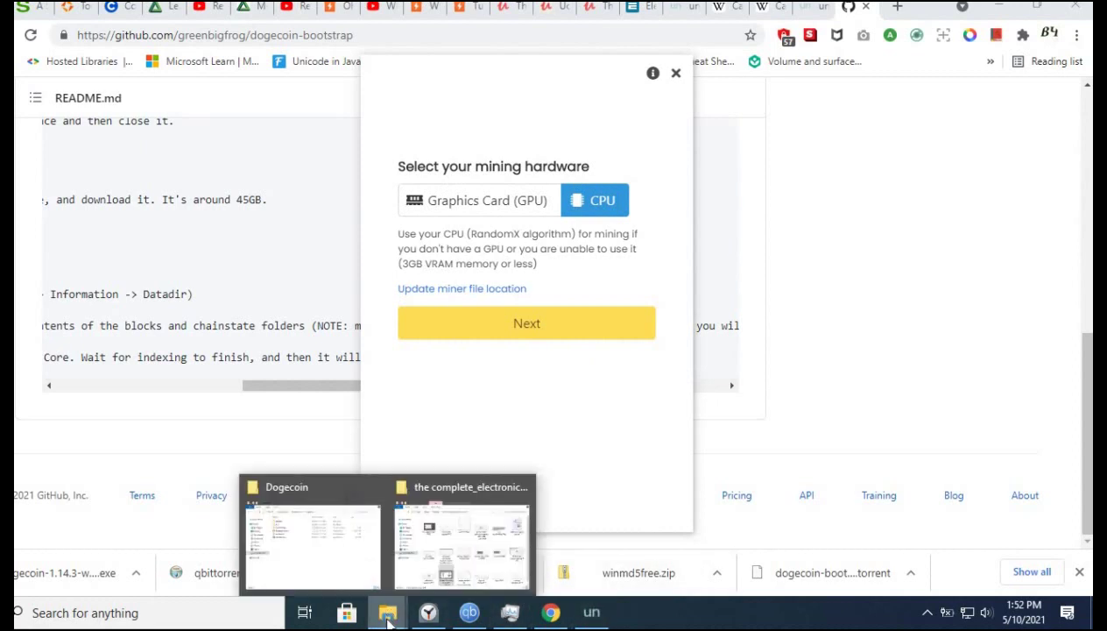
click(348, 584)
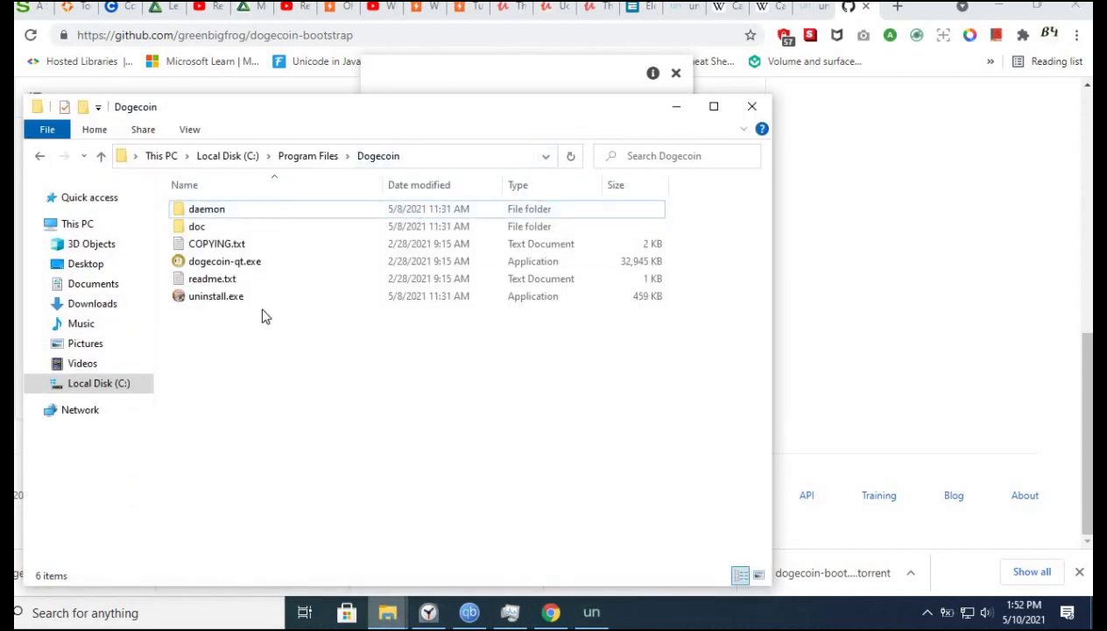
double_click(267, 271)
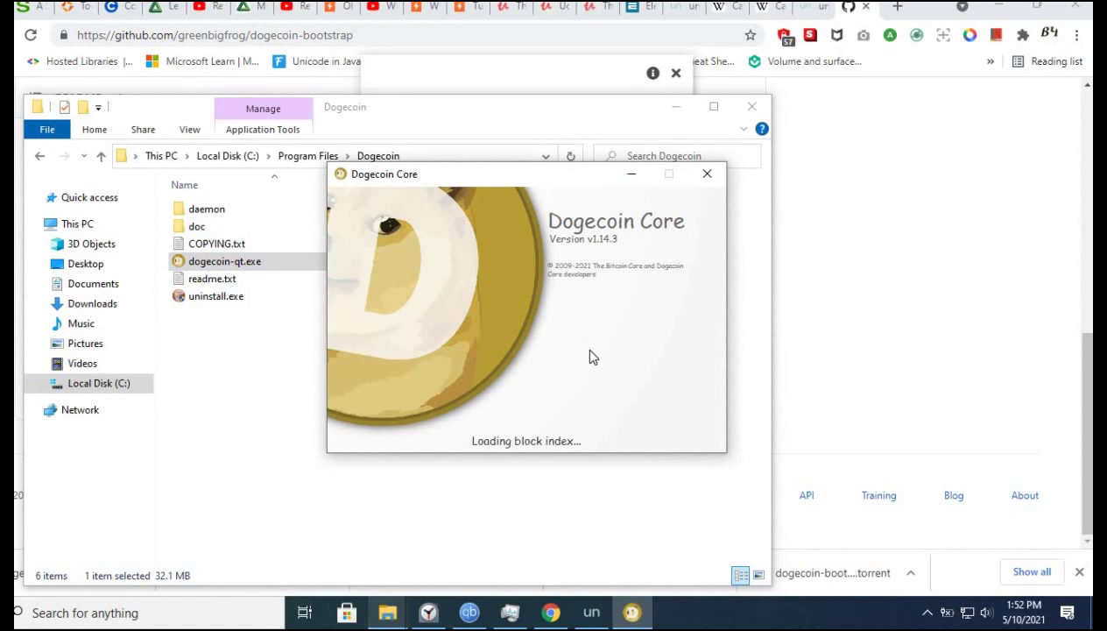
- Check the bootstrap torrent's status in qBittorrent, minimize it, and inspect Dogecoin Core's header syncing progress
click(469, 612)
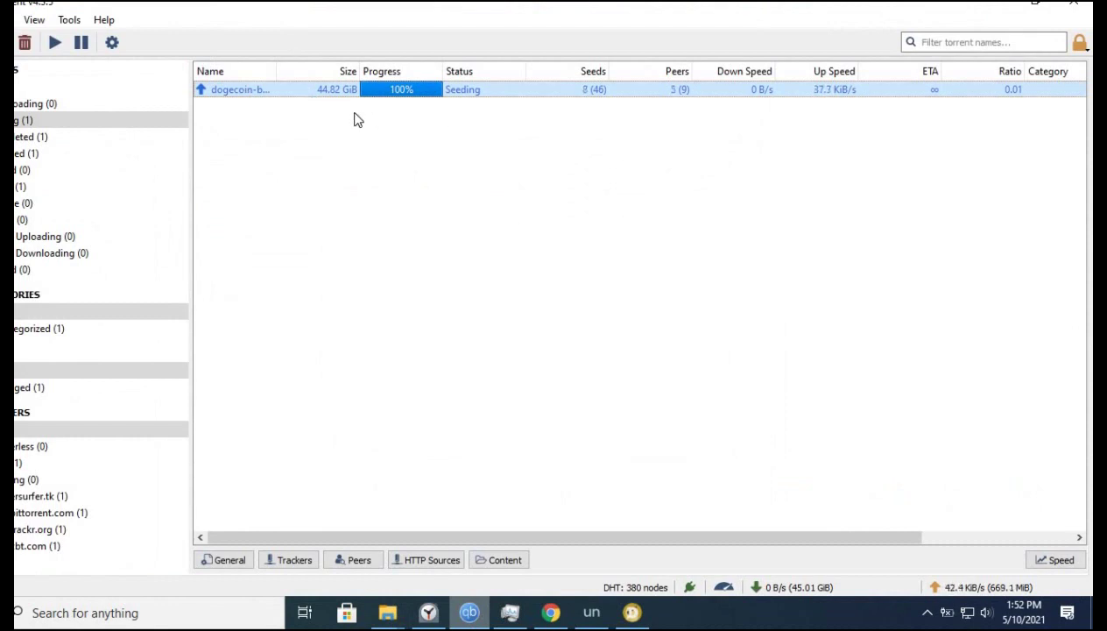
click(998, 5)
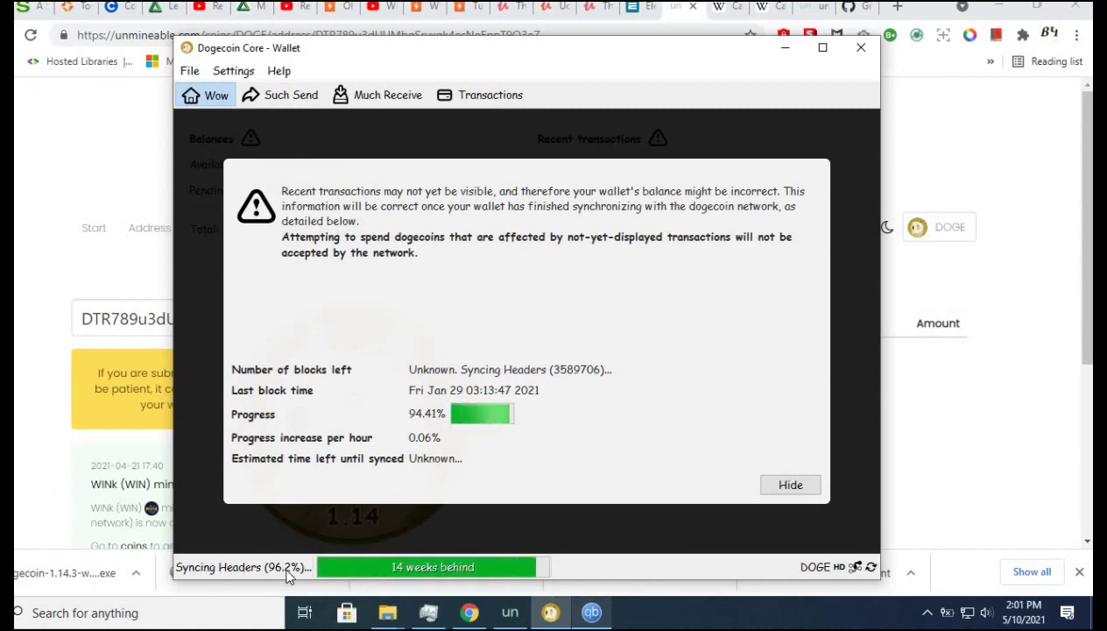
mouse_move(289, 575)
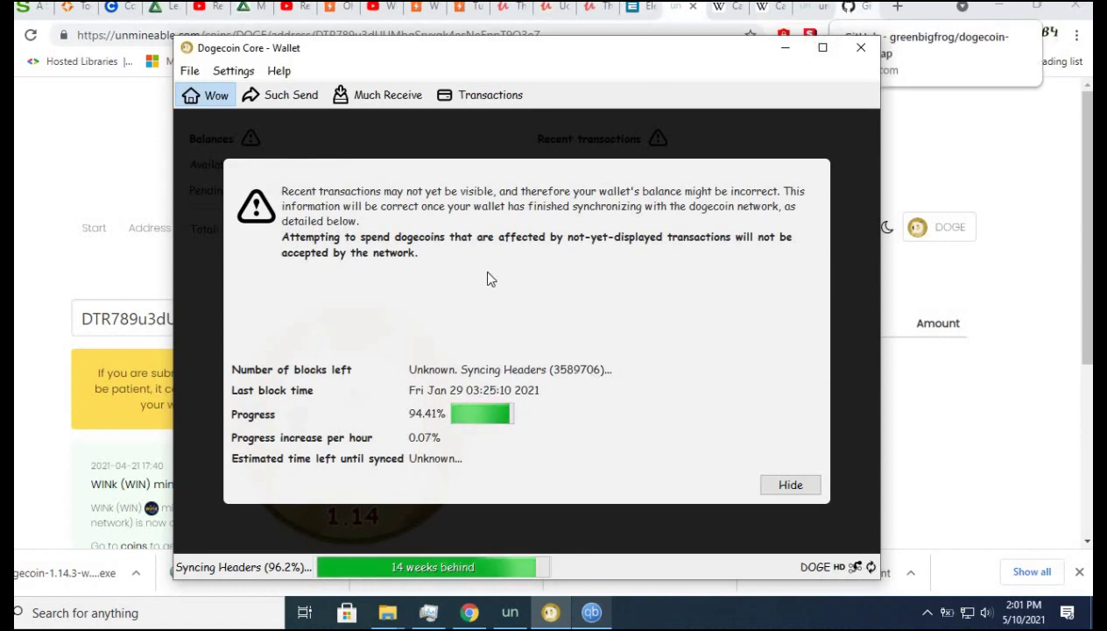
- Compare the README's synchronising start date on GitHub with Dogecoin Core's last block time, and bring up the unMineable miner window
click(854, 10)
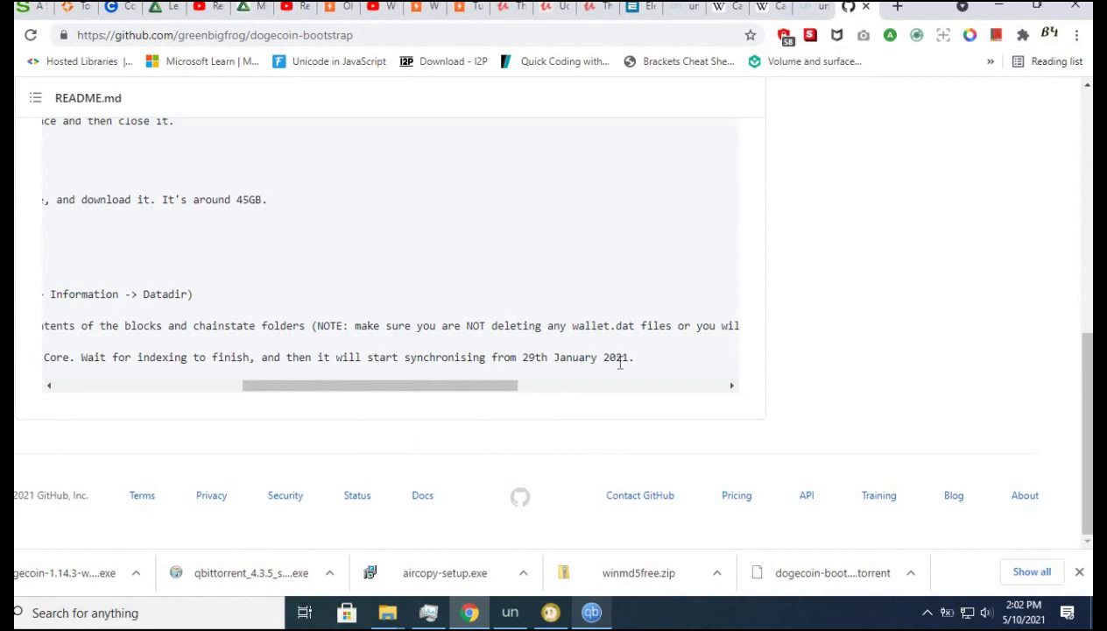
click(550, 612)
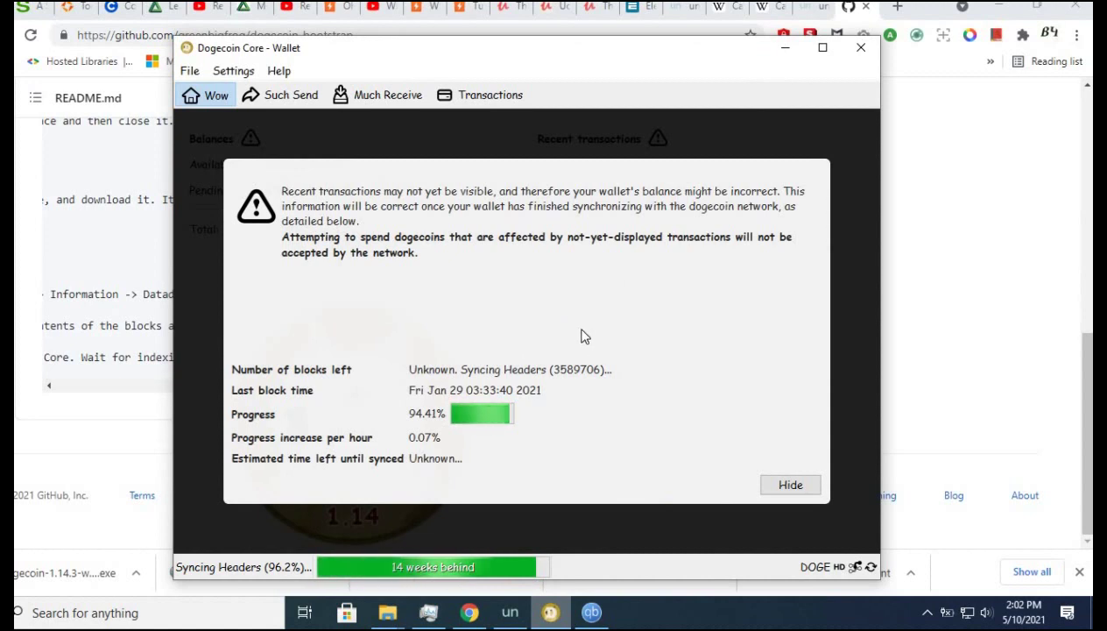
click(509, 613)
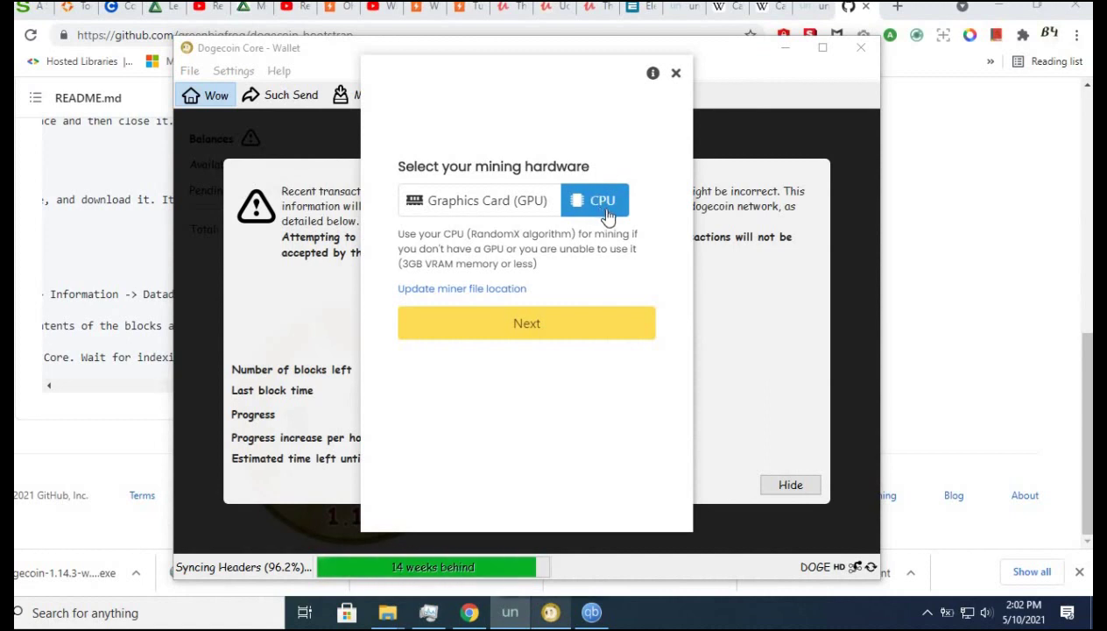
- Start mining Dogecoin on the CPU in the unMineable miner, using the wallet address and a referral code
click(544, 327)
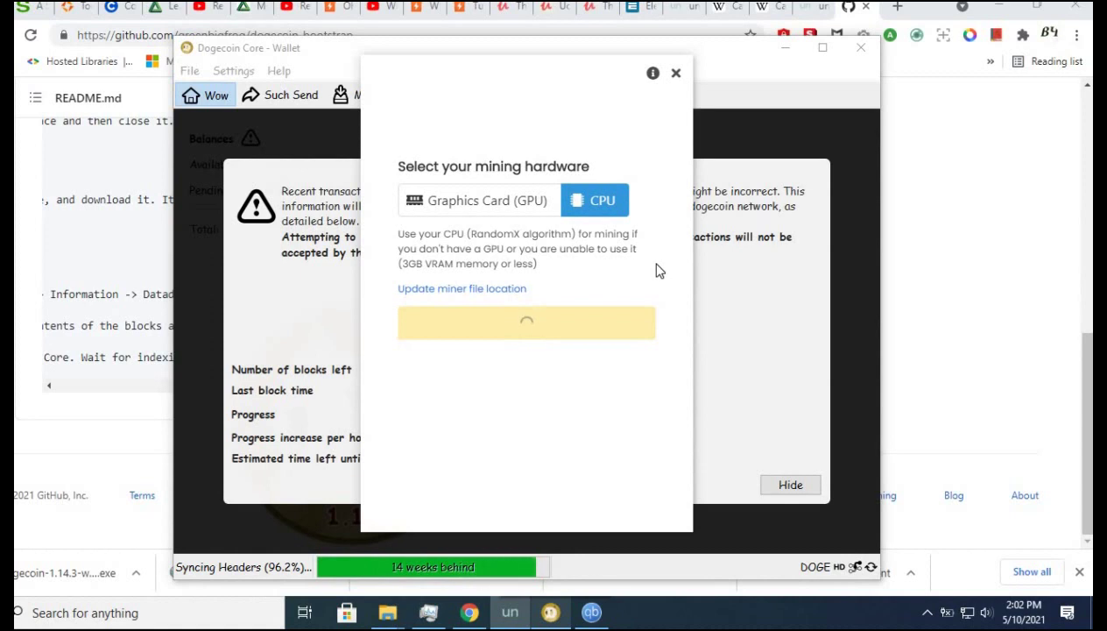
click(410, 274)
double_click(648, 277)
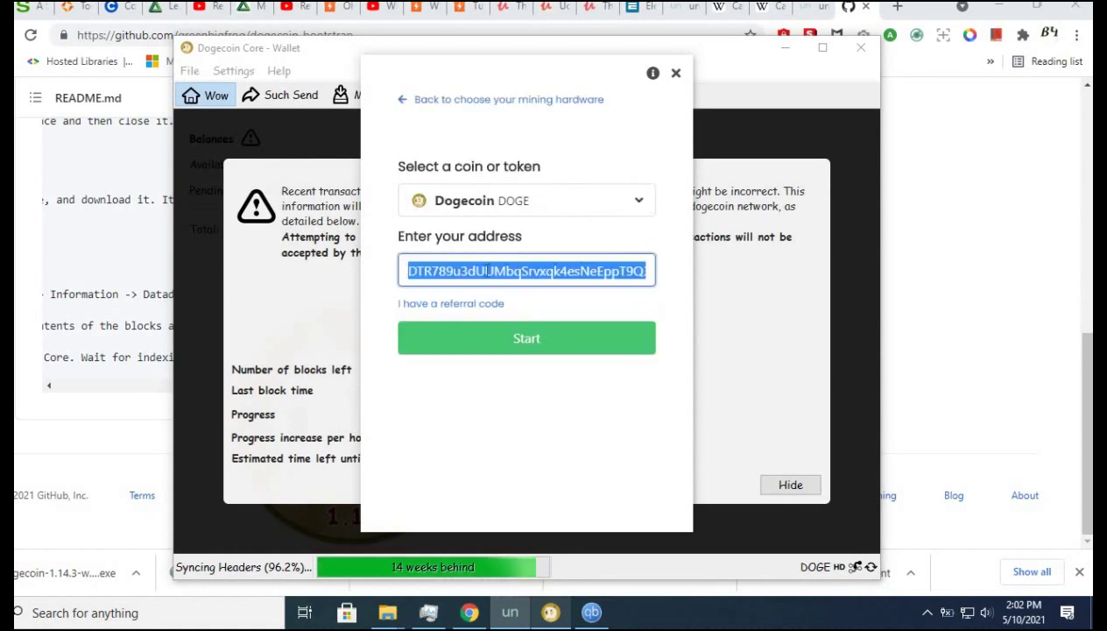
click(450, 303)
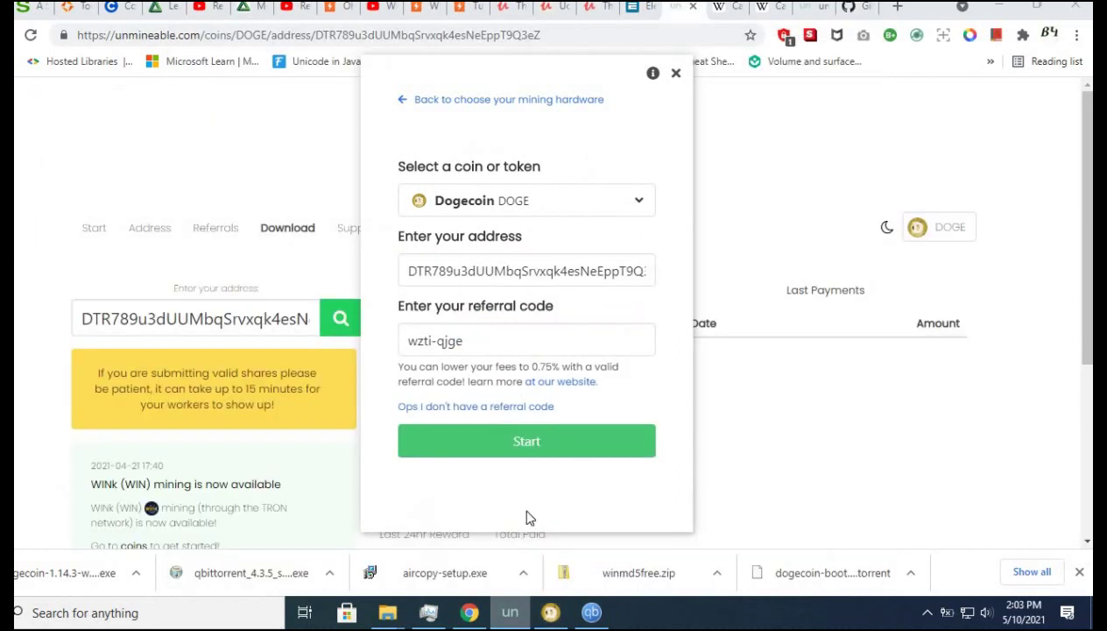
click(518, 445)
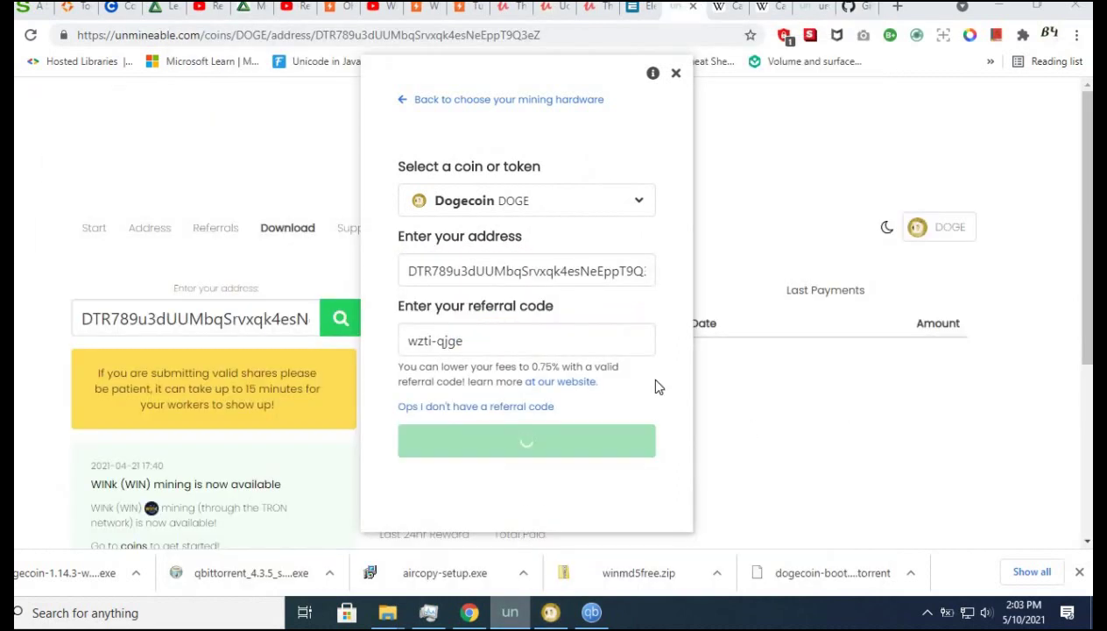
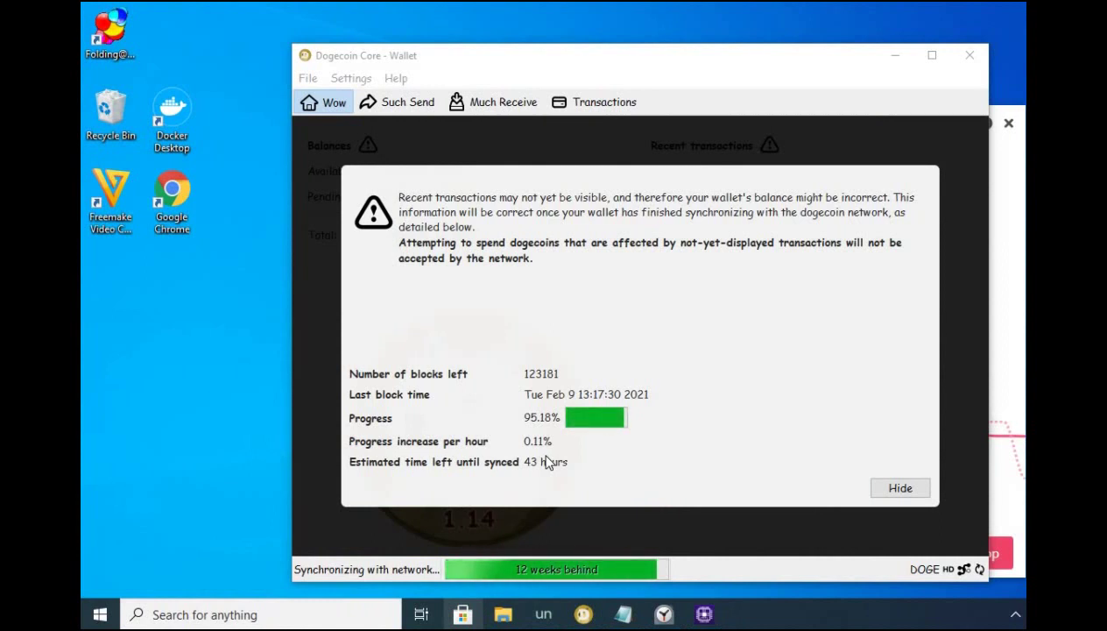
- Check Dogecoin Core's sync progress and the unMineable miner's statistics, and review the processor details in CPU-Z before minimizing it
click(694, 475)
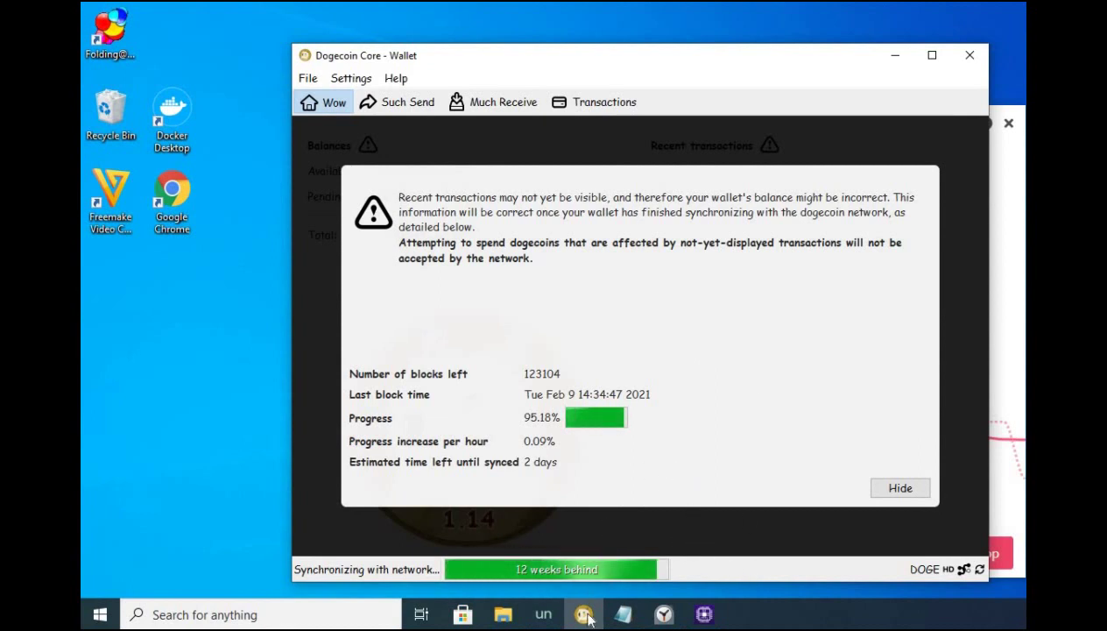
click(556, 620)
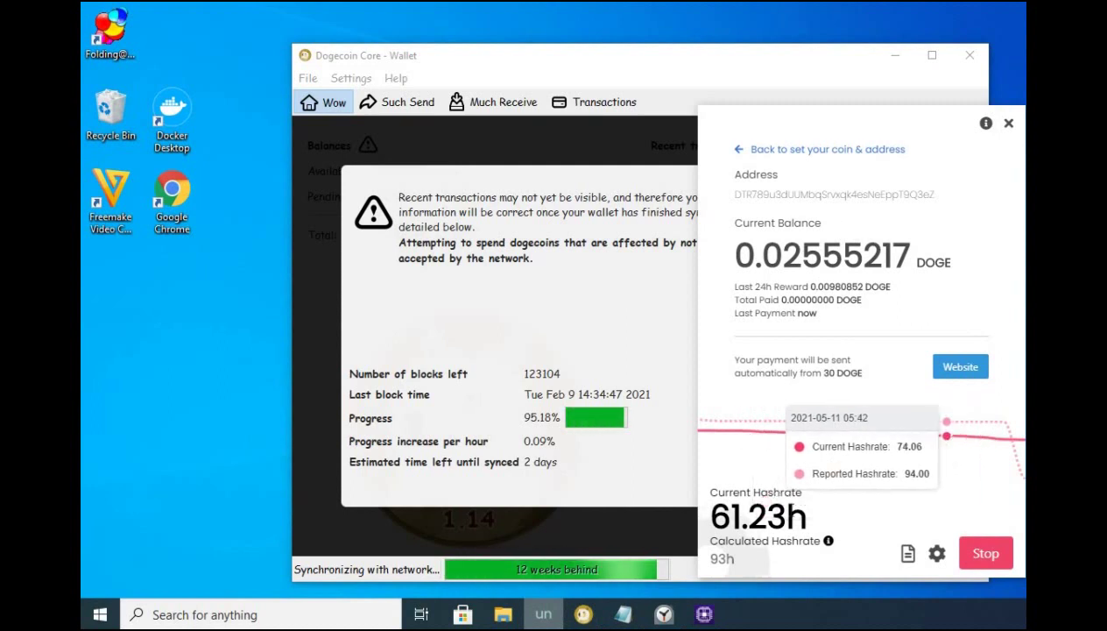
click(712, 619)
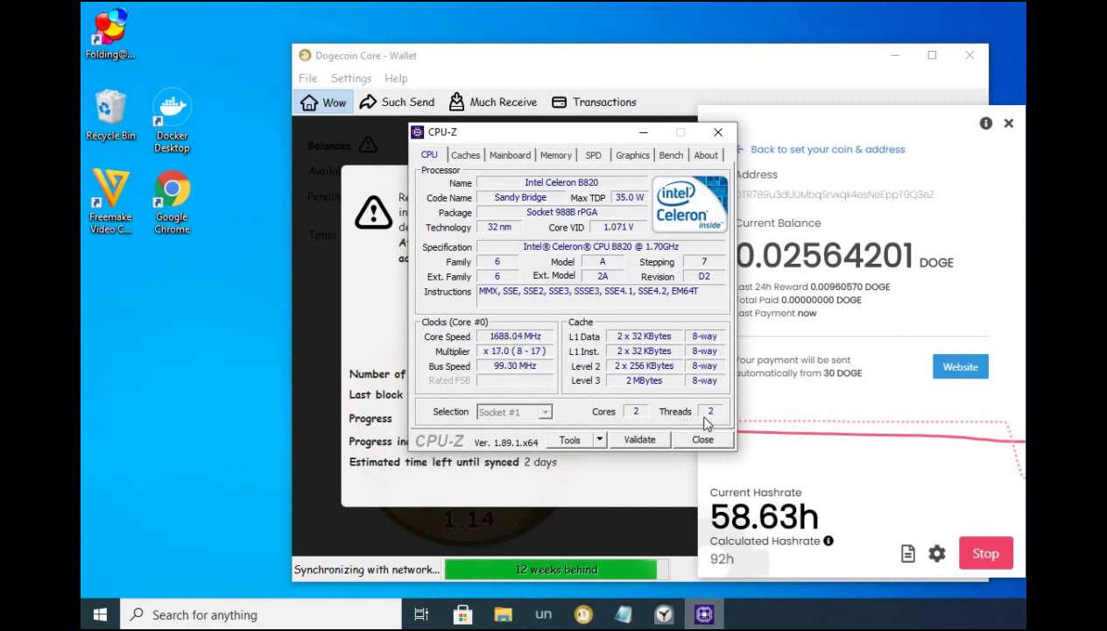
click(646, 132)
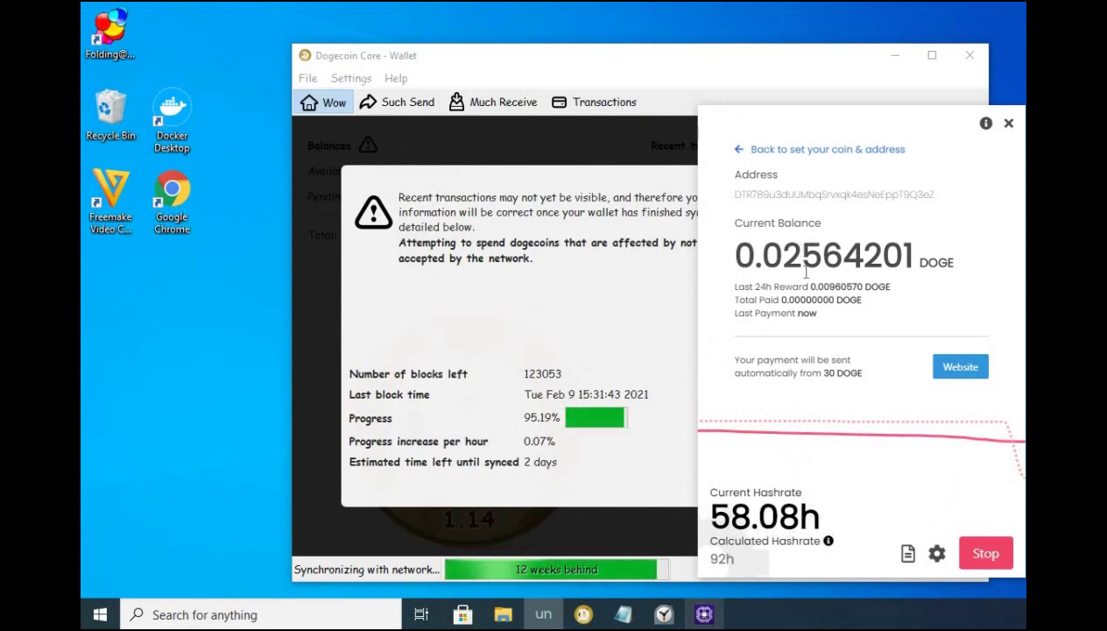
- Examine the miner's current balance, and review its mining log back to the first entries describing the hardware
drag(811, 255, 915, 256)
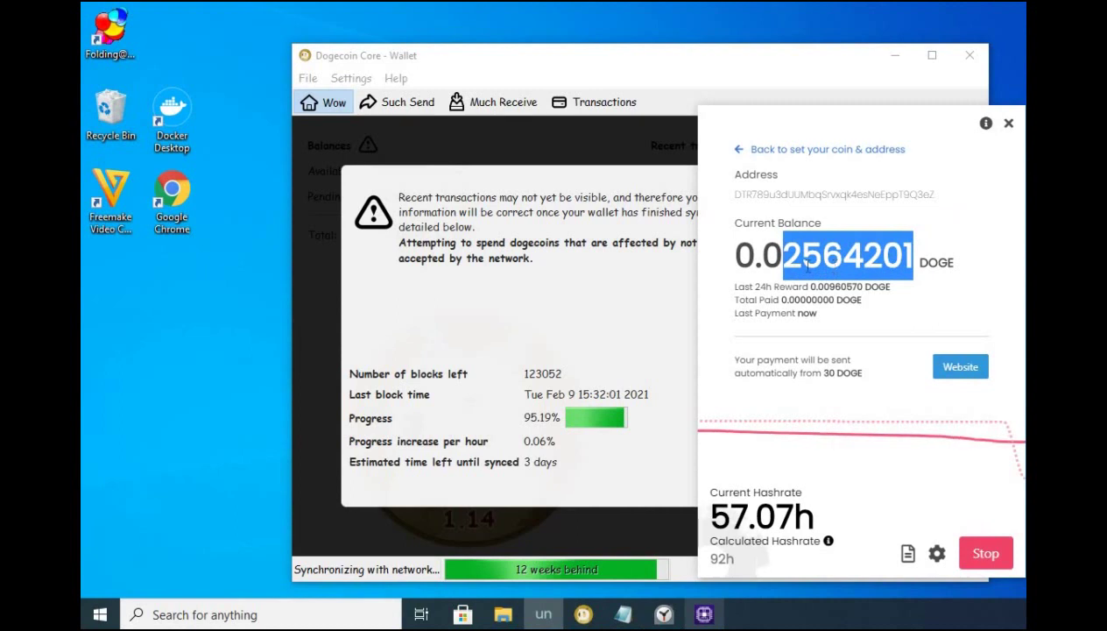
click(789, 260)
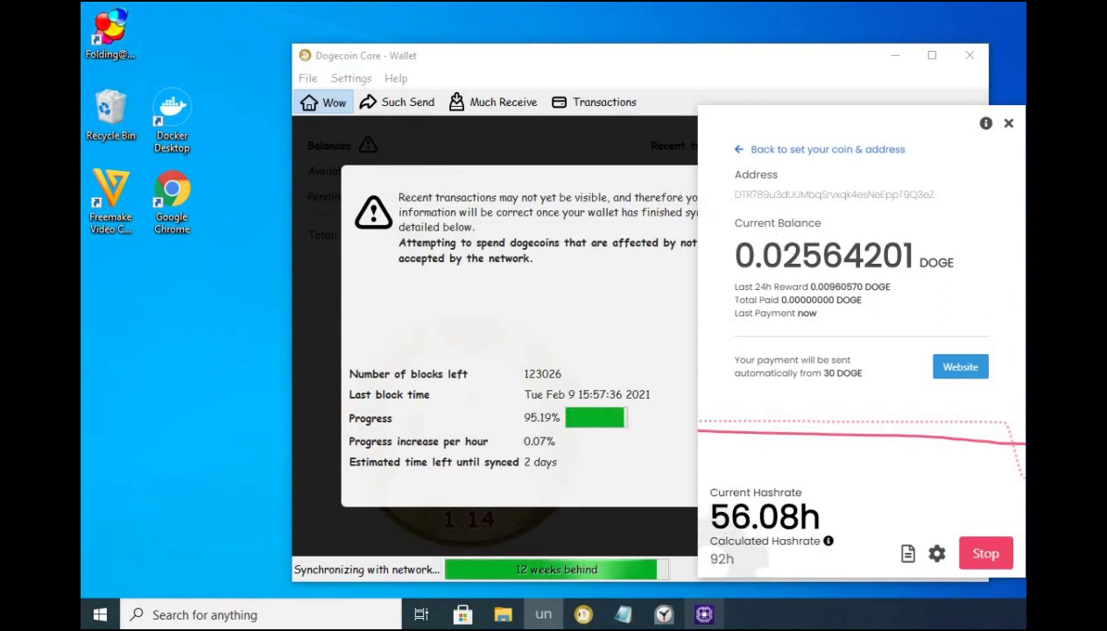
click(907, 557)
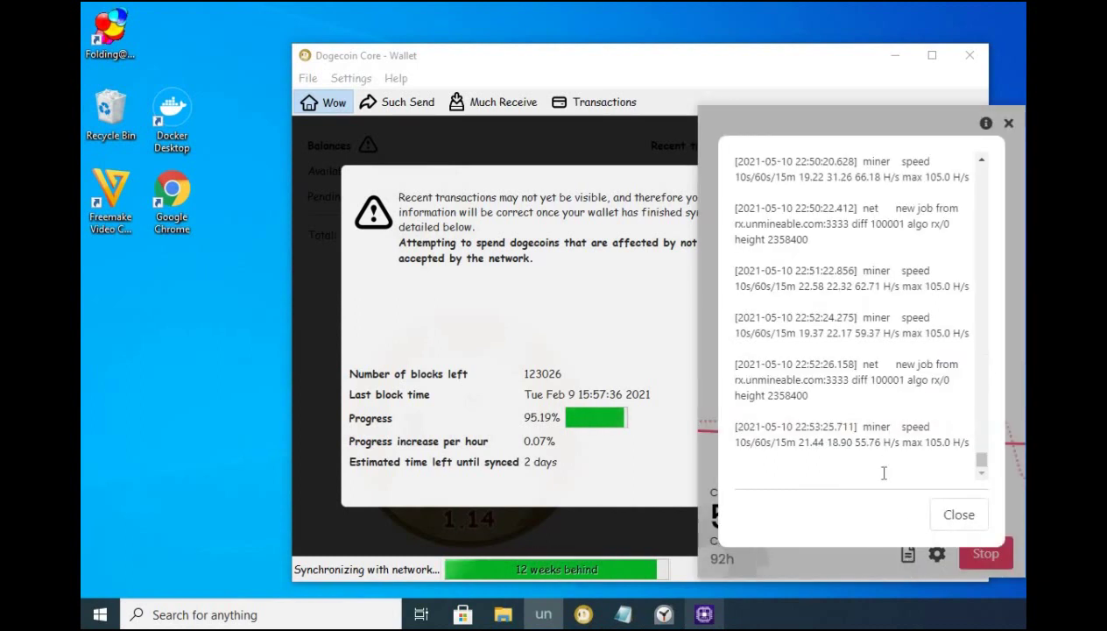
drag(975, 460, 982, 165)
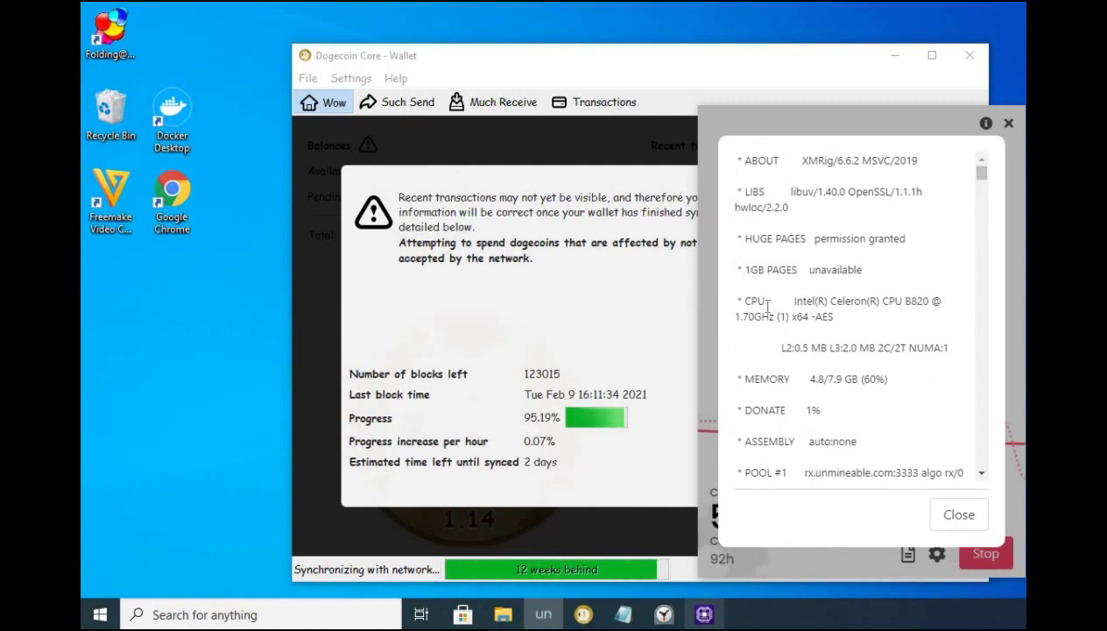
key(Escape)
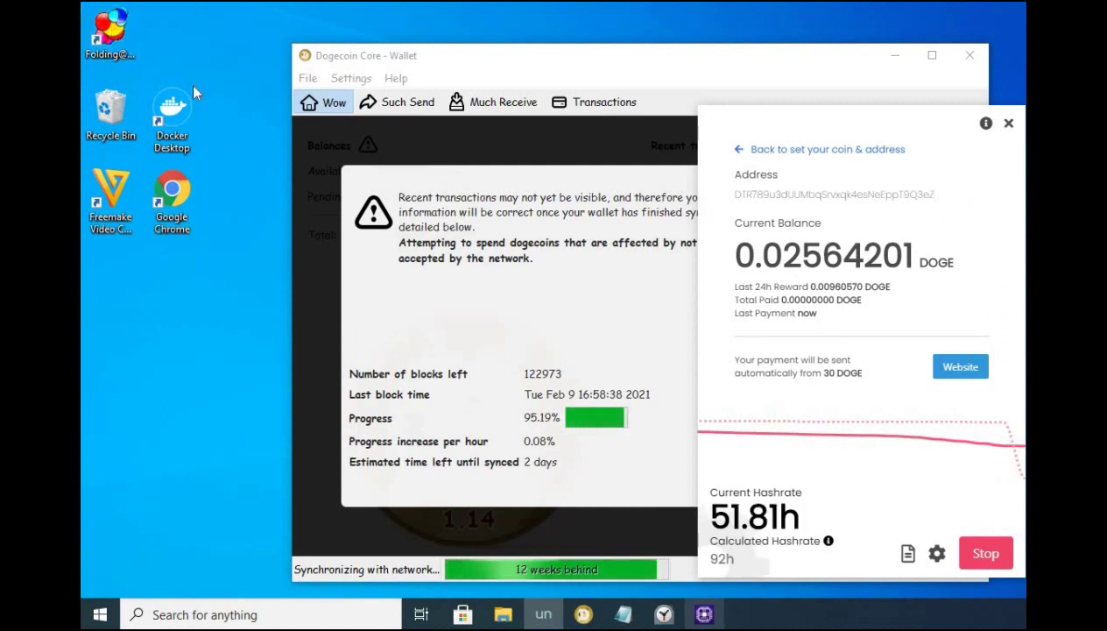
- Launch Folding@home from the desktop
double_click(126, 26)
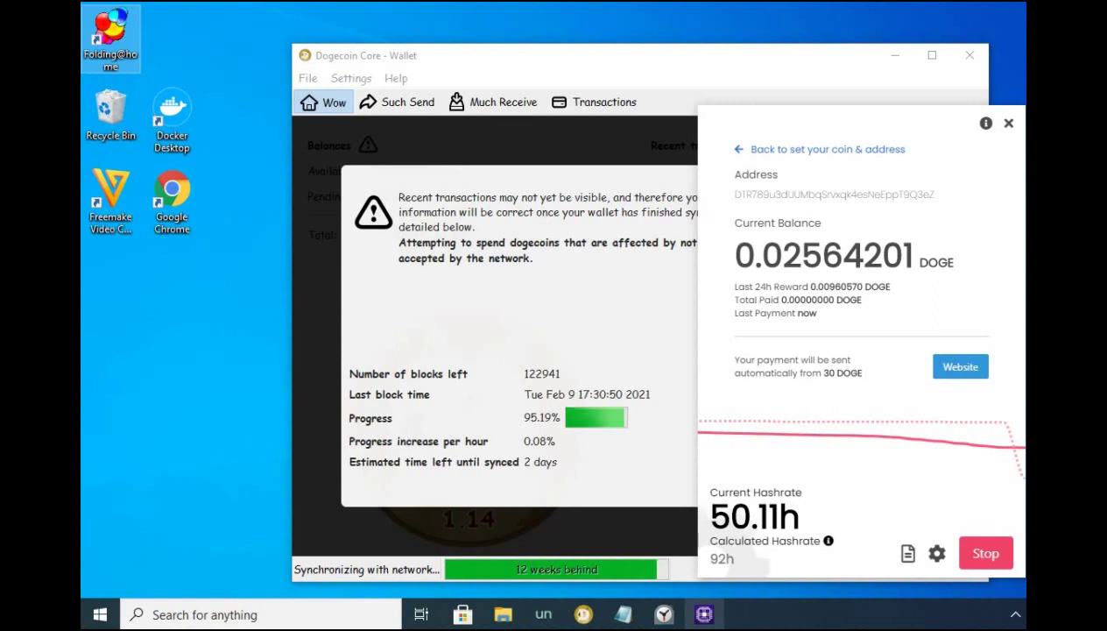
mouse_move(968, 477)
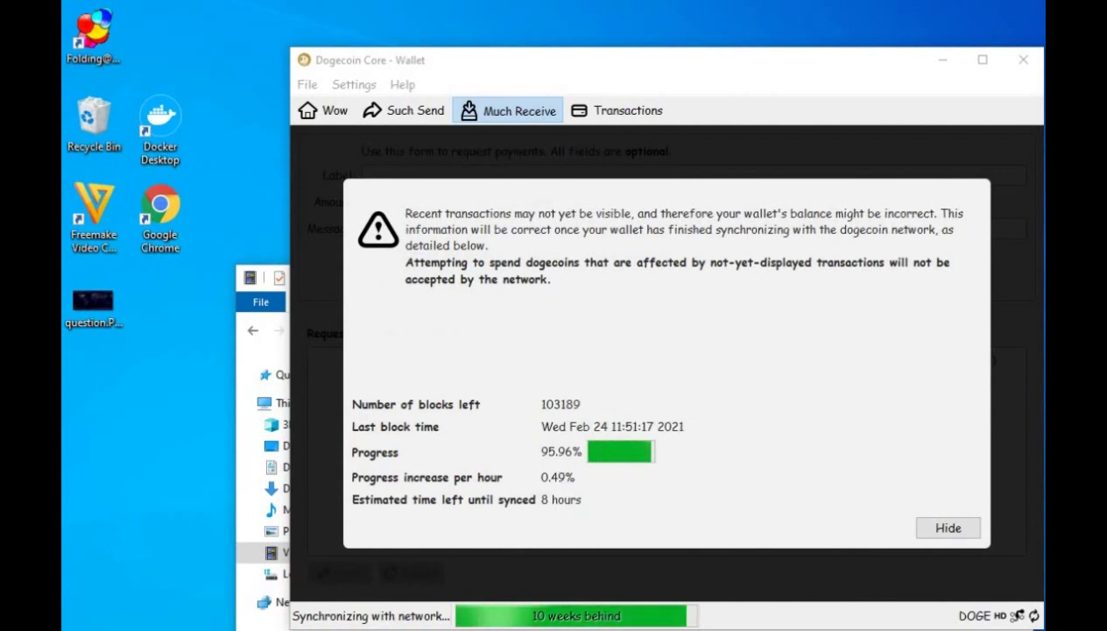
- Find the unMineable miner executable in the Doge downloads folder, look at its file actions, and minimize File Explorer
key(super+s)
click(518, 626)
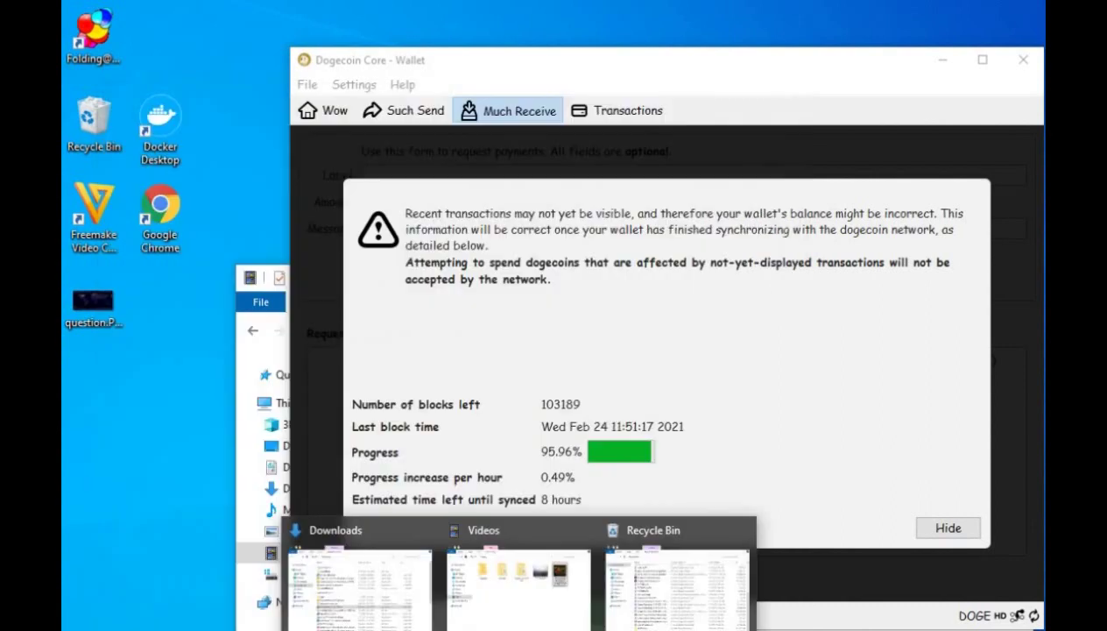
click(393, 600)
double_click(363, 383)
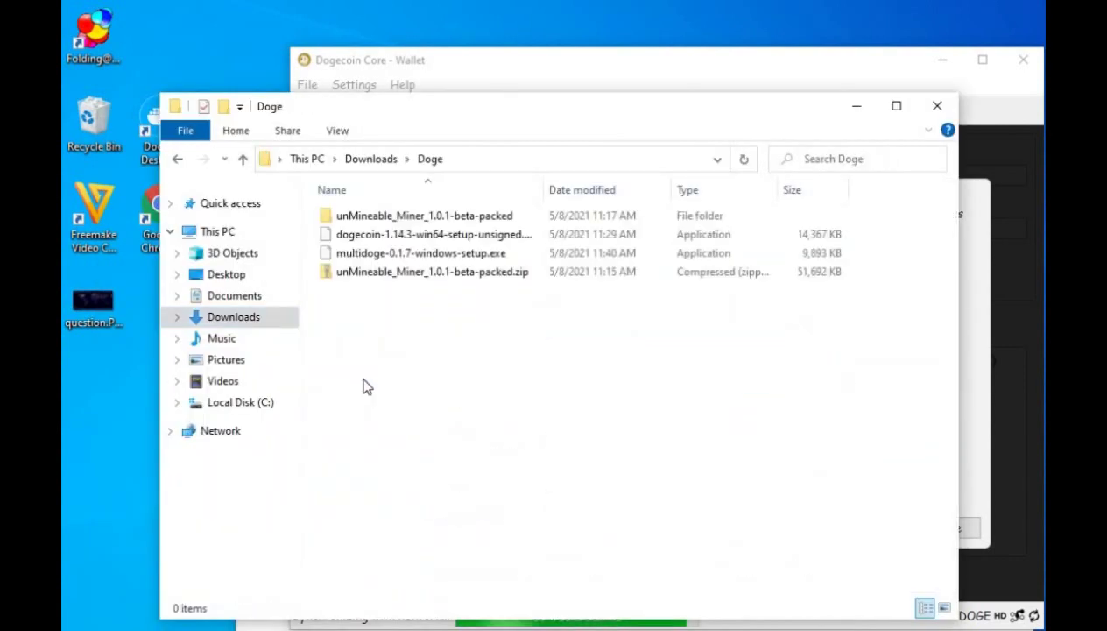
double_click(378, 215)
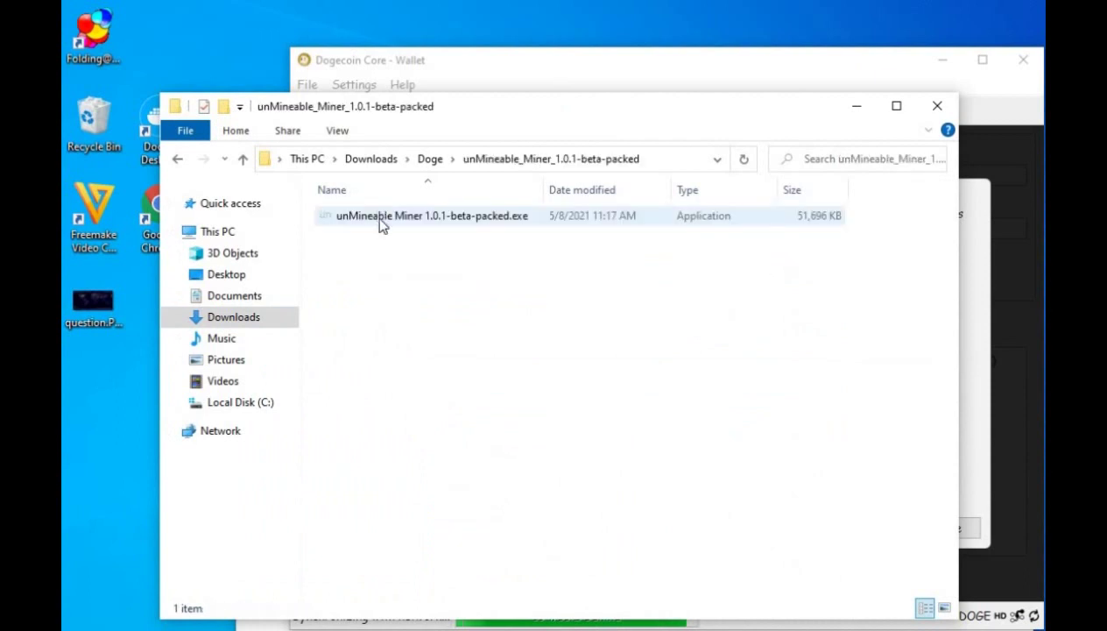
click(504, 219)
right_click(504, 220)
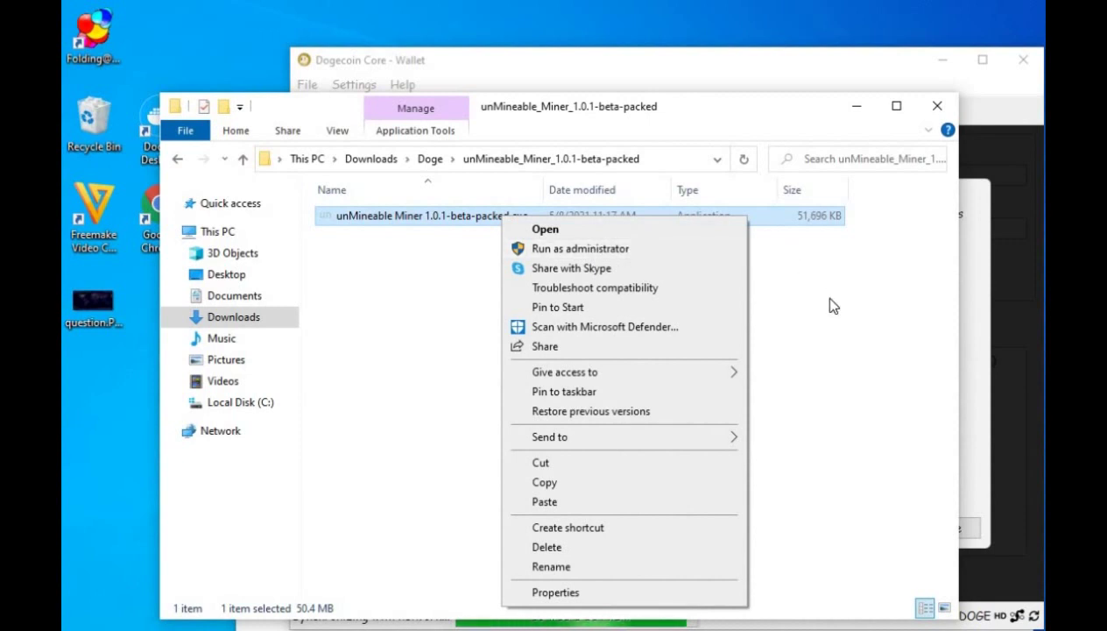
click(856, 338)
click(857, 107)
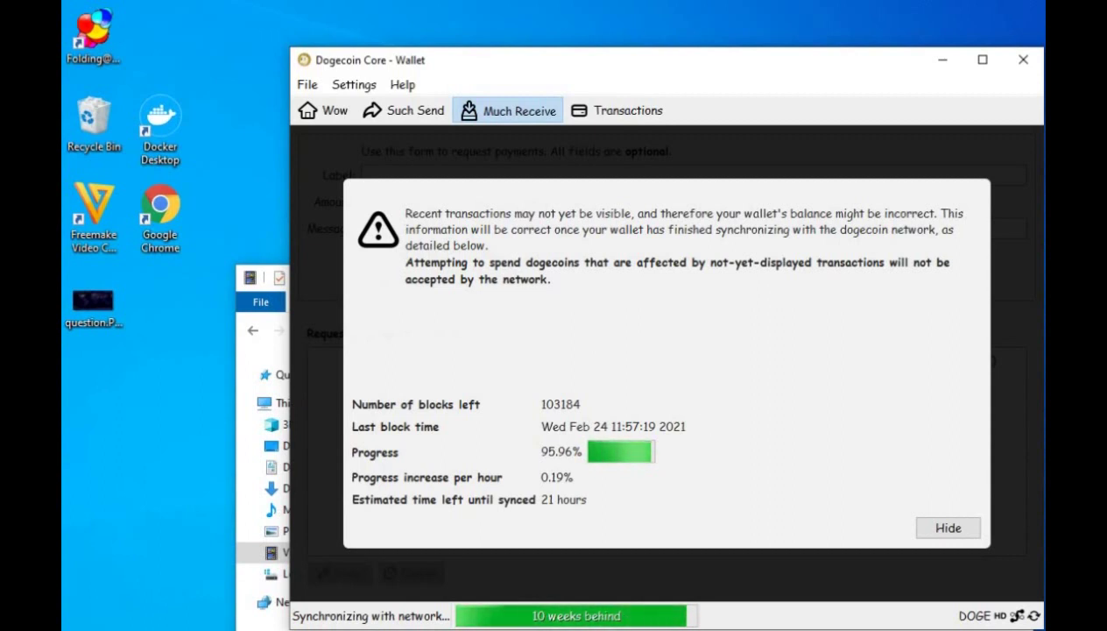
- Switch to Chrome and open the dogecoinfah.com link from the YouTube video's description in a new tab
mouse_move(649, 627)
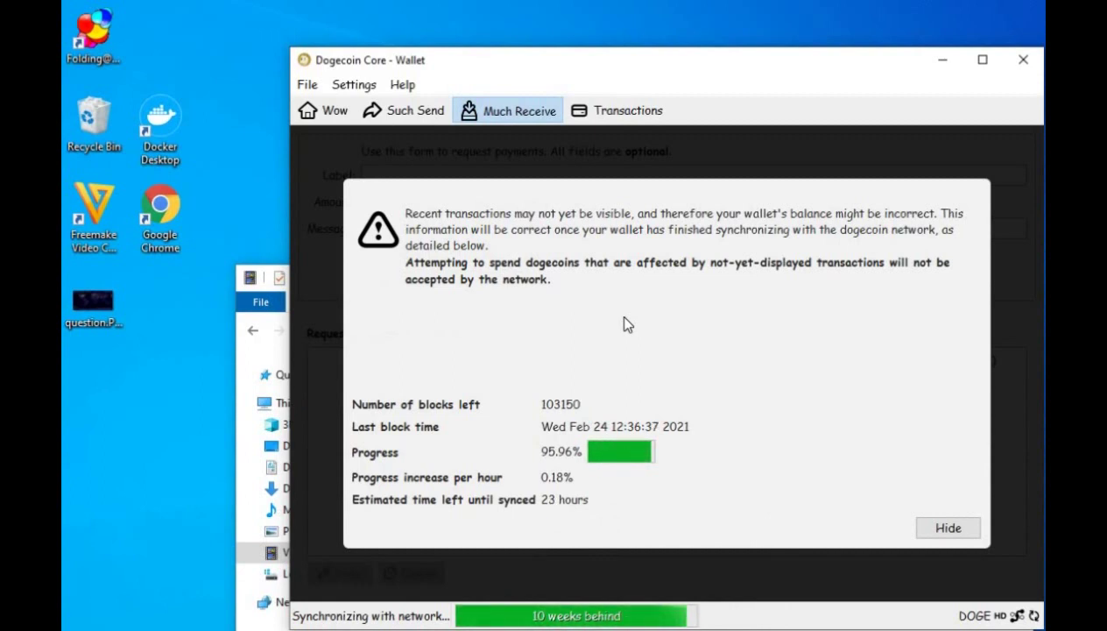
mouse_move(691, 627)
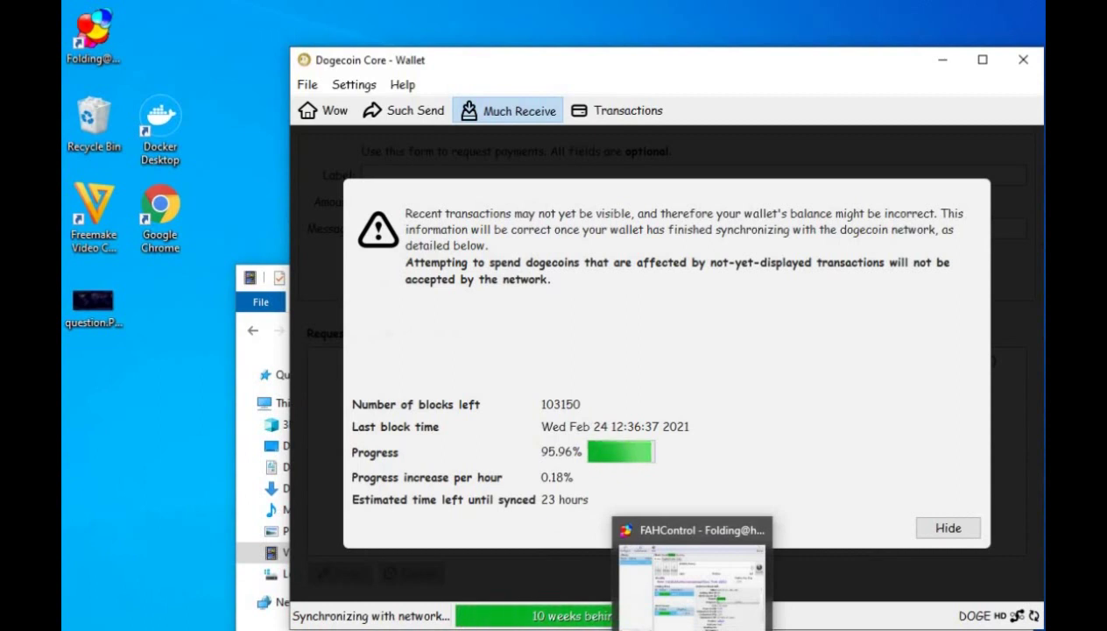
mouse_move(604, 627)
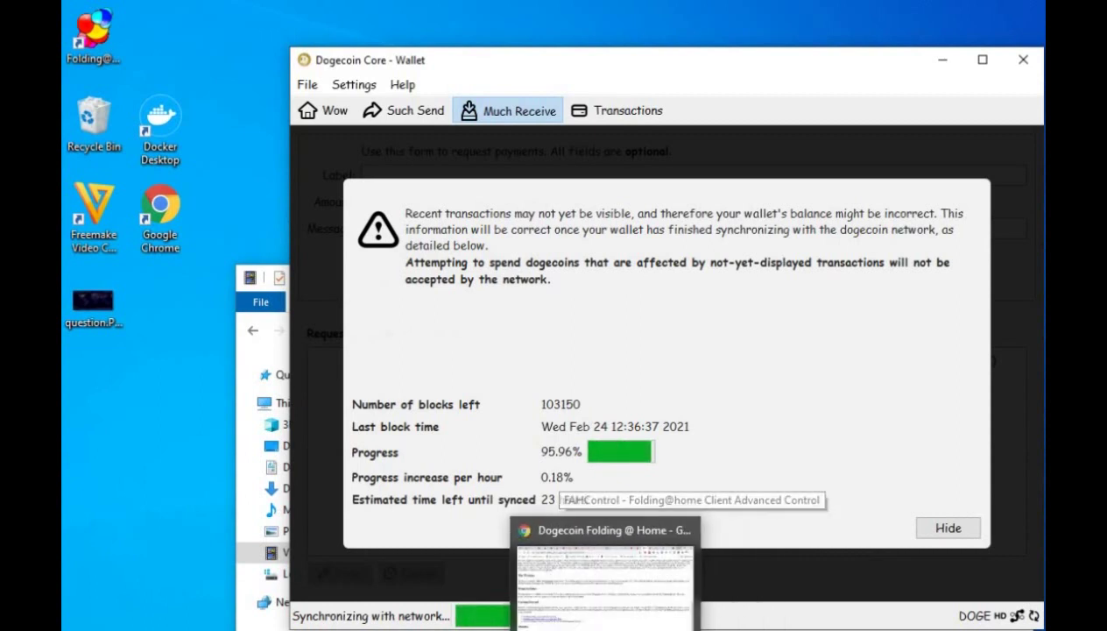
click(605, 582)
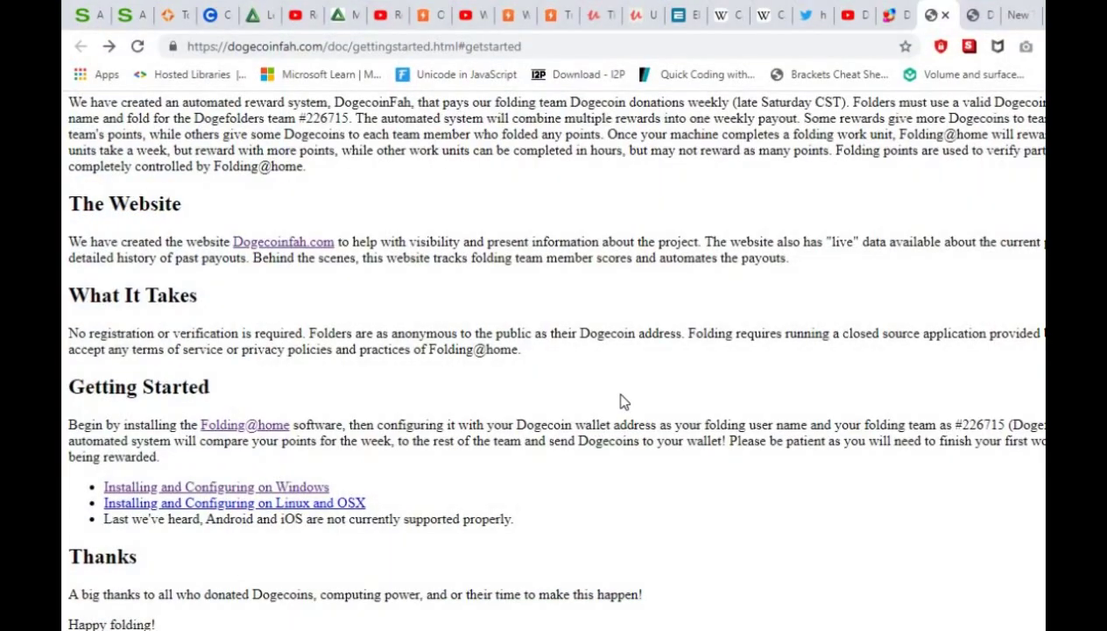
click(852, 15)
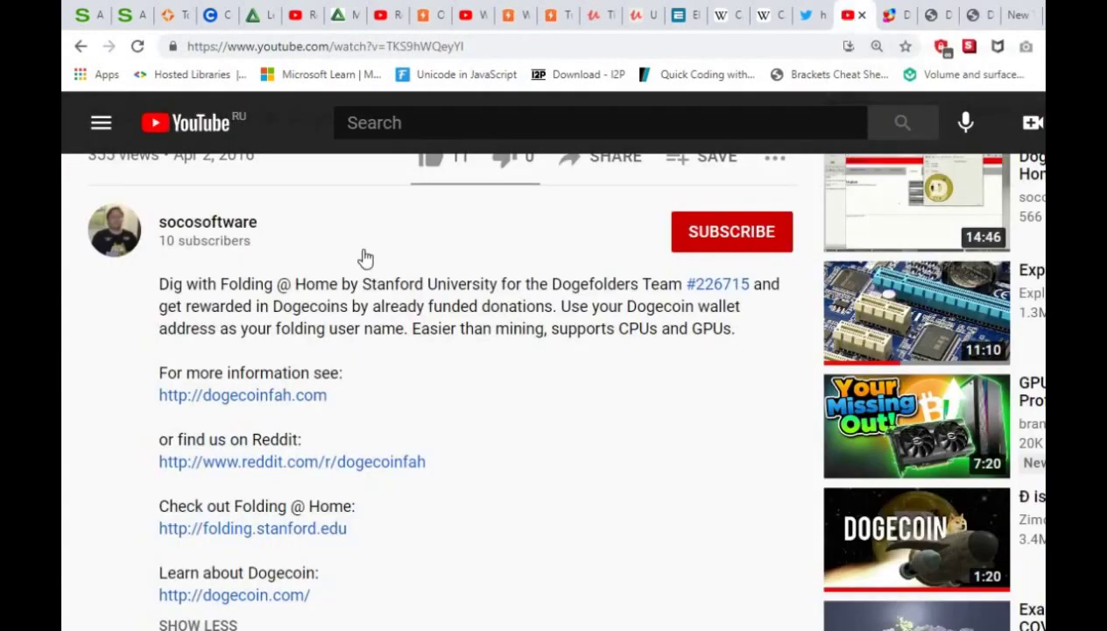
middle_click(249, 396)
scroll(263, 455, up, 3)
scroll(192, 490, down, 3)
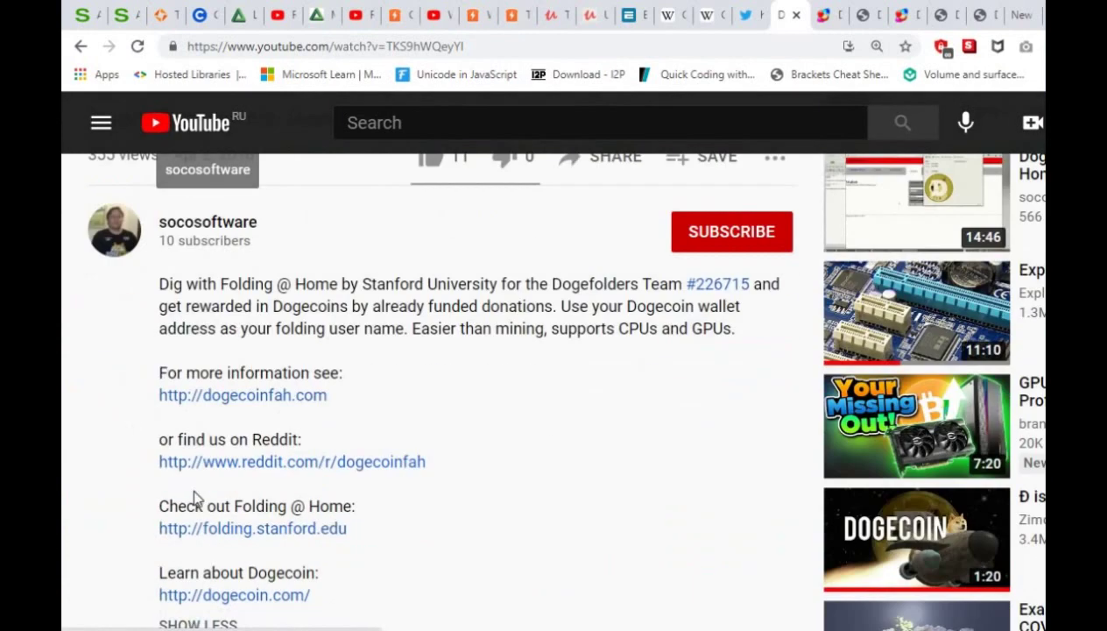
- Look at the dogecoinfah.com get-started section, and read through the DogecoinFah Getting Started document
click(825, 15)
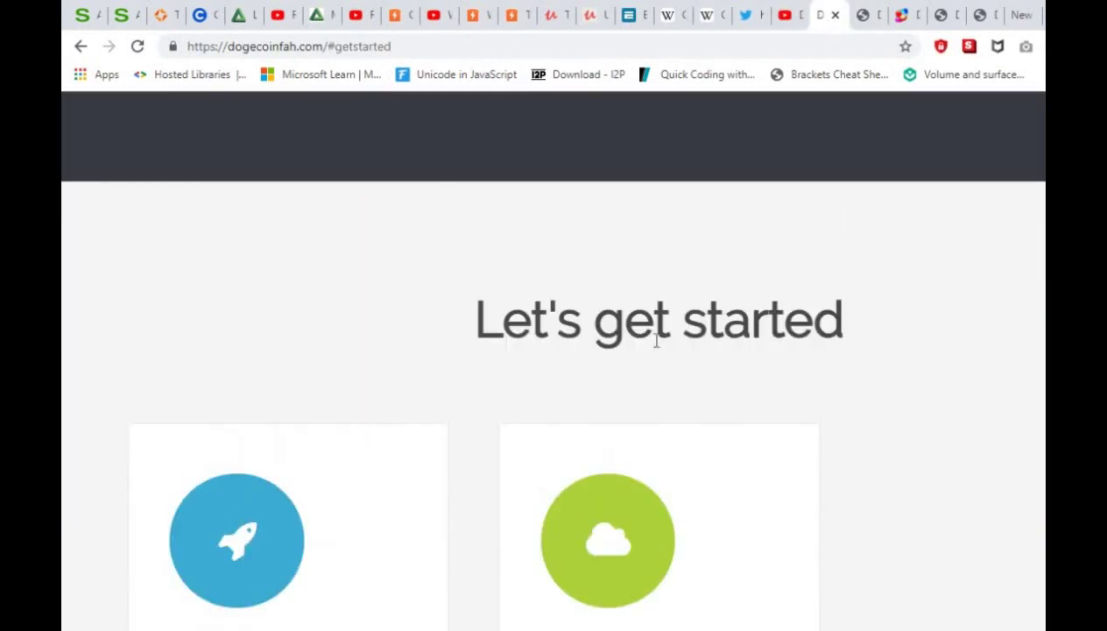
click(857, 19)
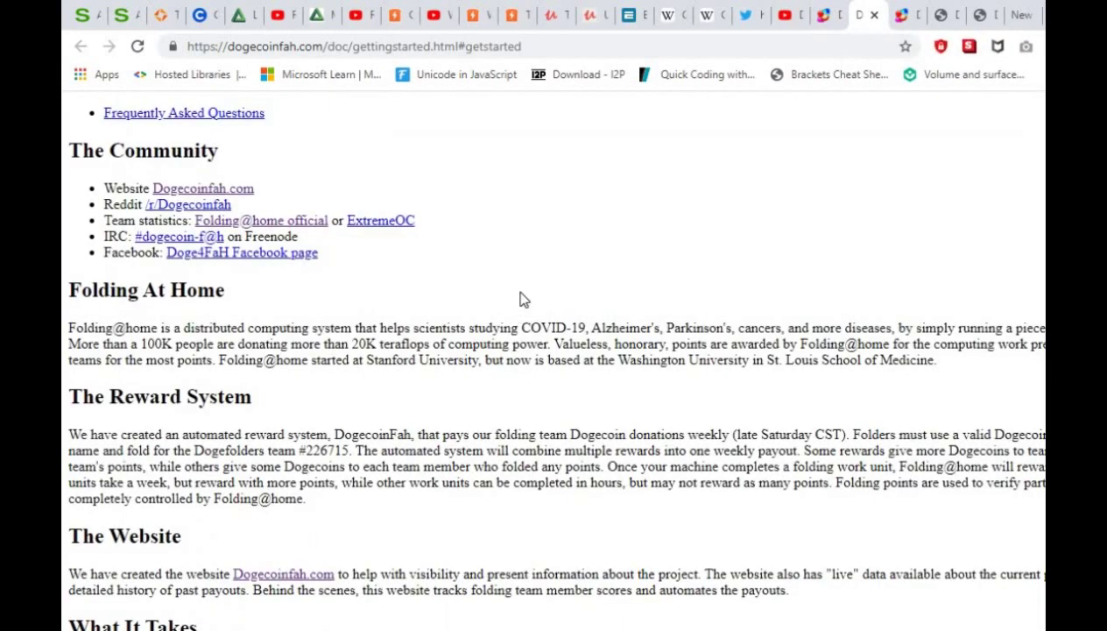
scroll(521, 302, up, 3)
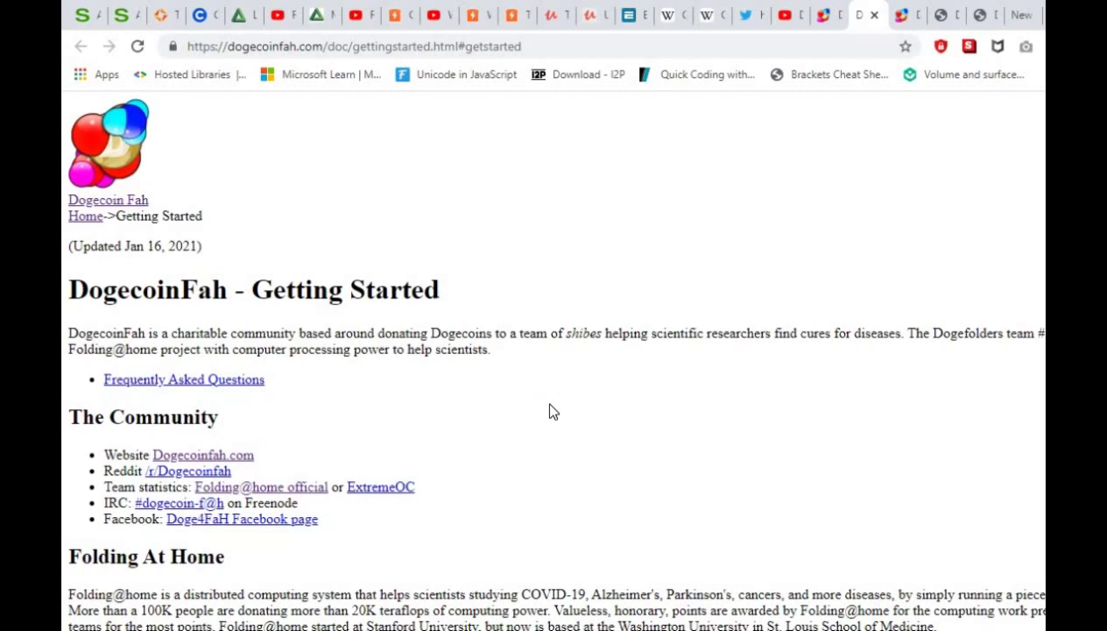
scroll(551, 411, down, 1)
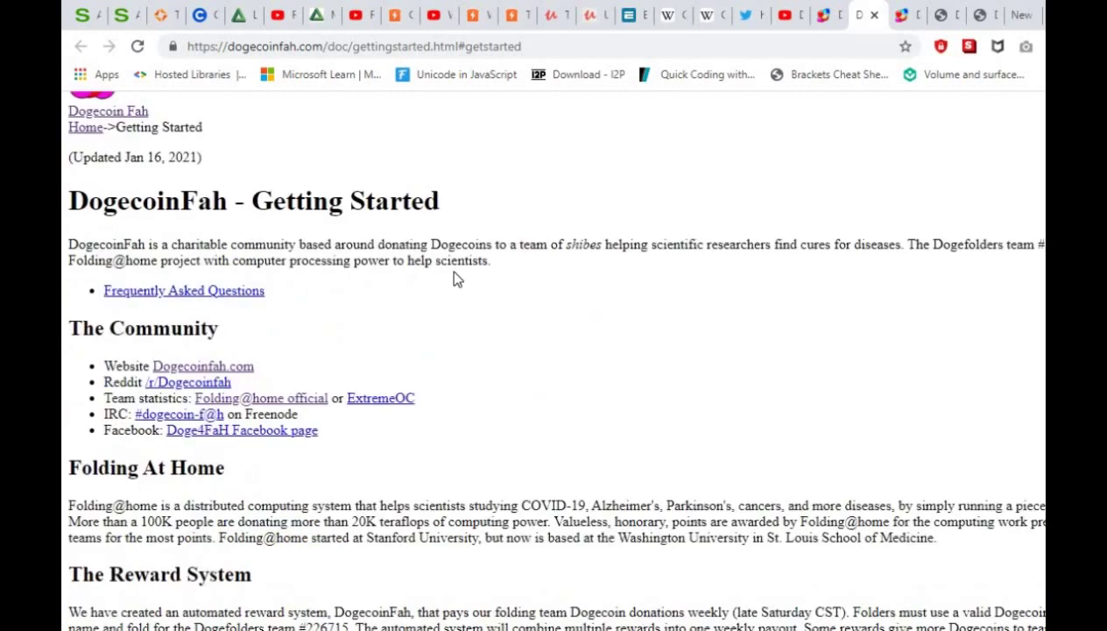
scroll(451, 268, down, 6)
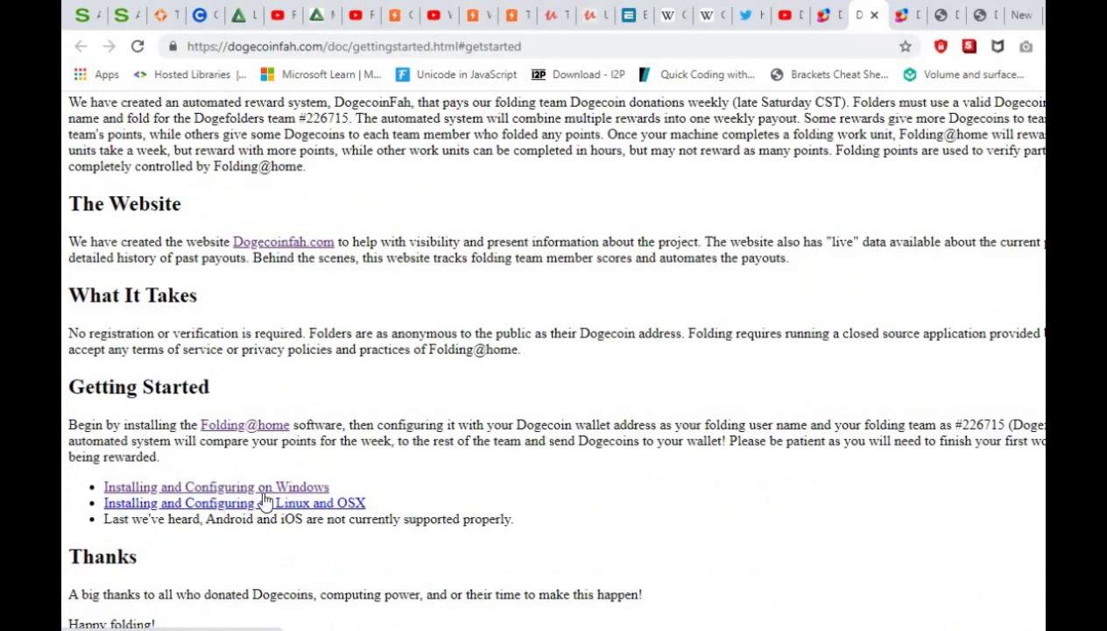
- Open the guide for installing and configuring Folding@home on Windows, and minimize the FAHControl window covering it
click(268, 489)
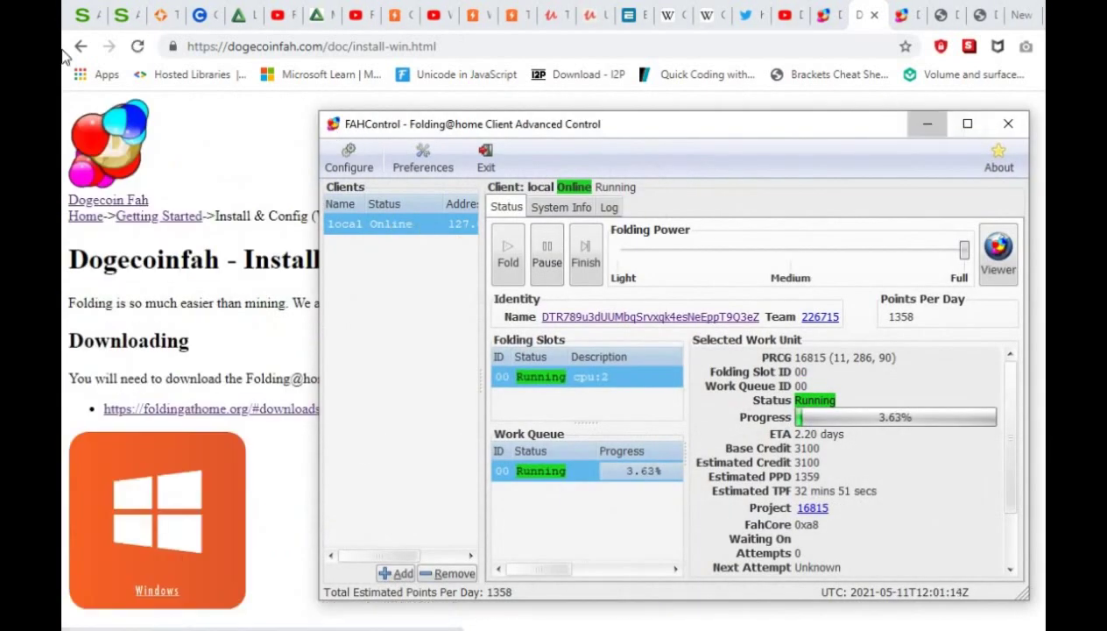
click(926, 123)
key(alt+Left)
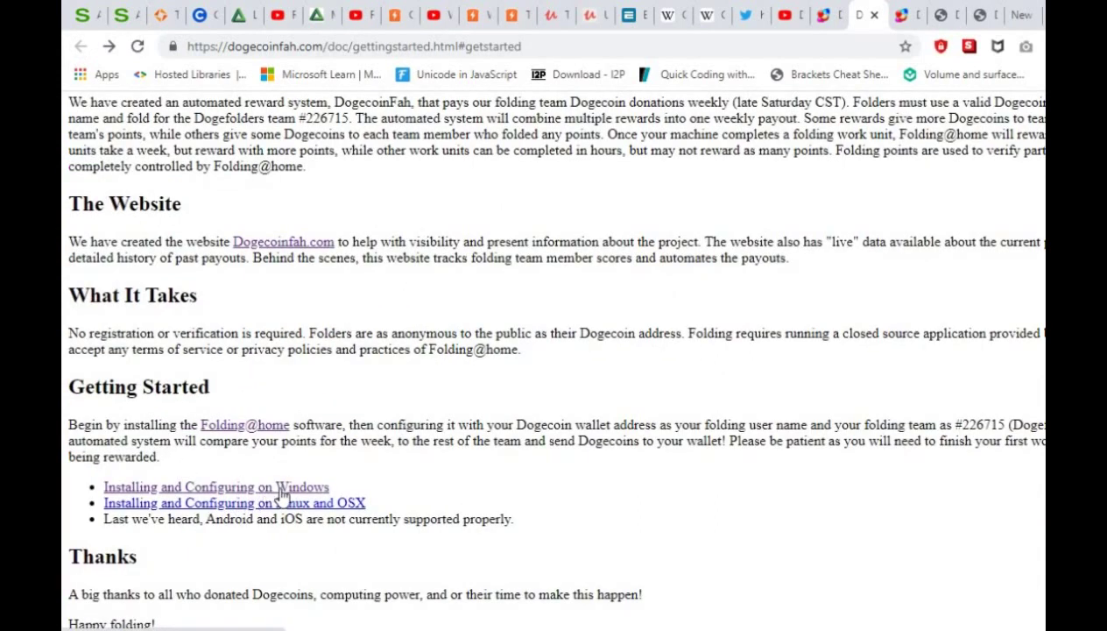
click(282, 488)
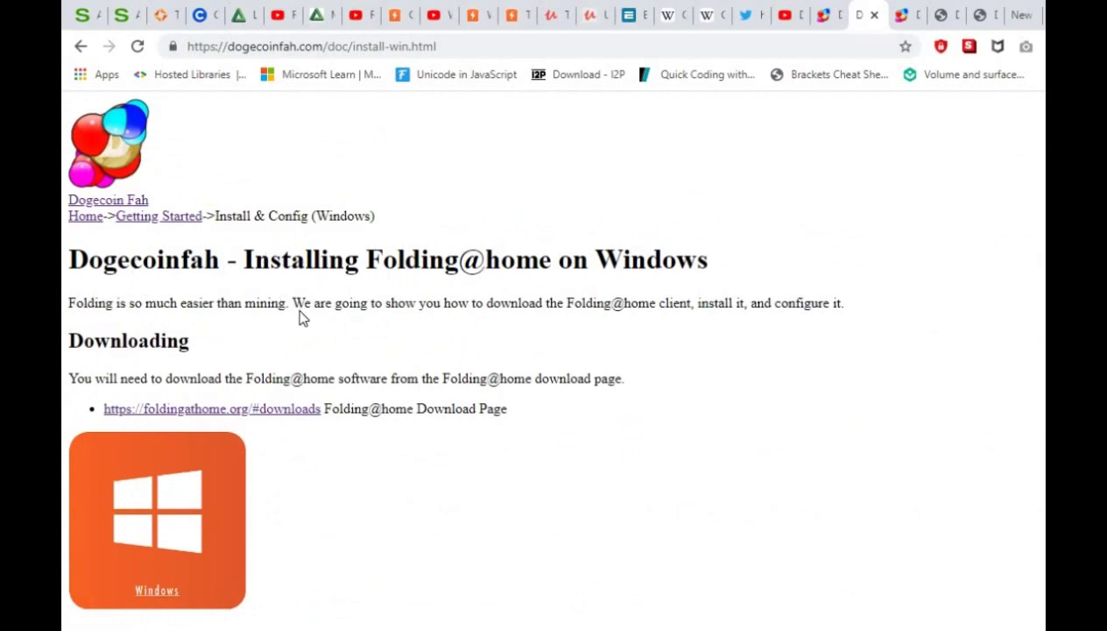
- Read through the dogecoinfah.com guide on downloading, installing and configuring Folding@home on Windows, including the identity and passkey sections
scroll(355, 298, down, 7)
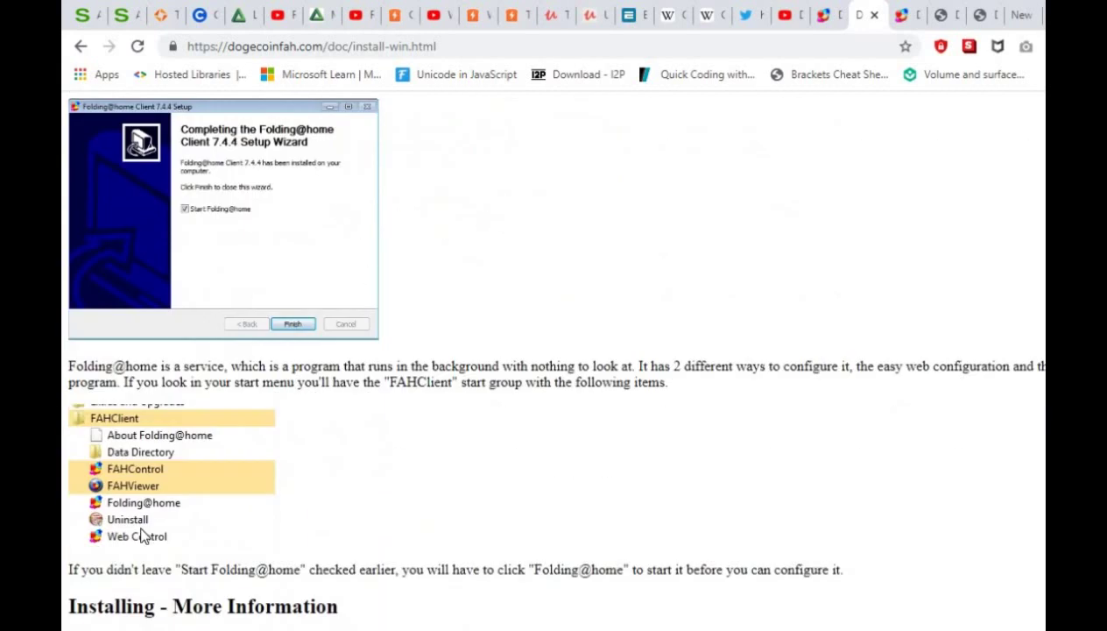
scroll(200, 514, up, 4)
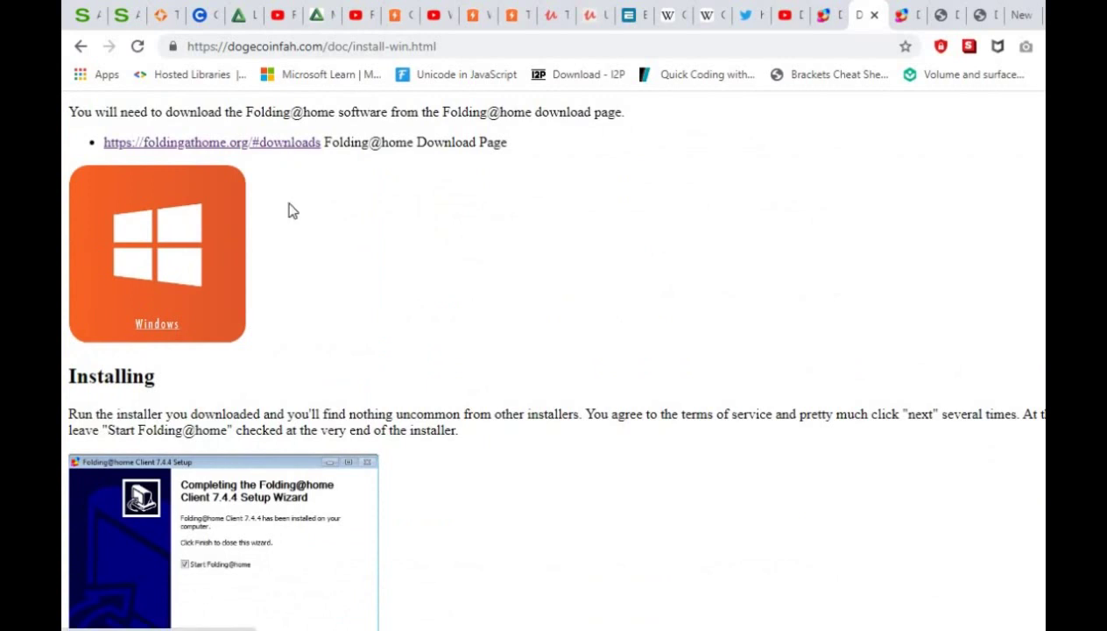
scroll(296, 267, down, 4)
scroll(298, 273, down, 2)
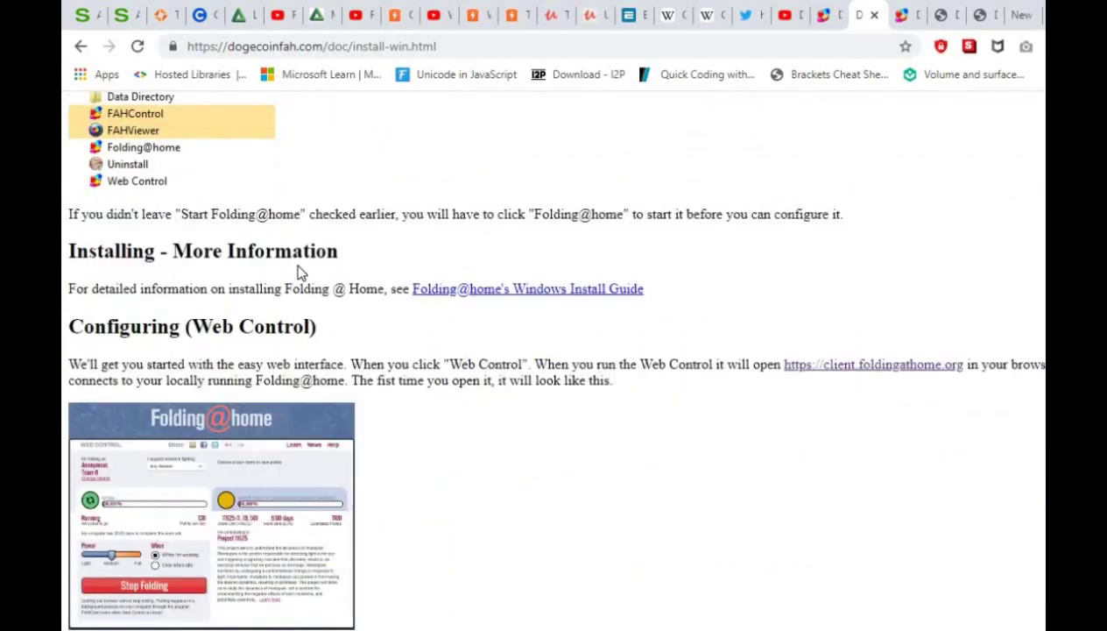
scroll(298, 273, down, 8)
scroll(297, 273, down, 2)
scroll(299, 433, up, 20)
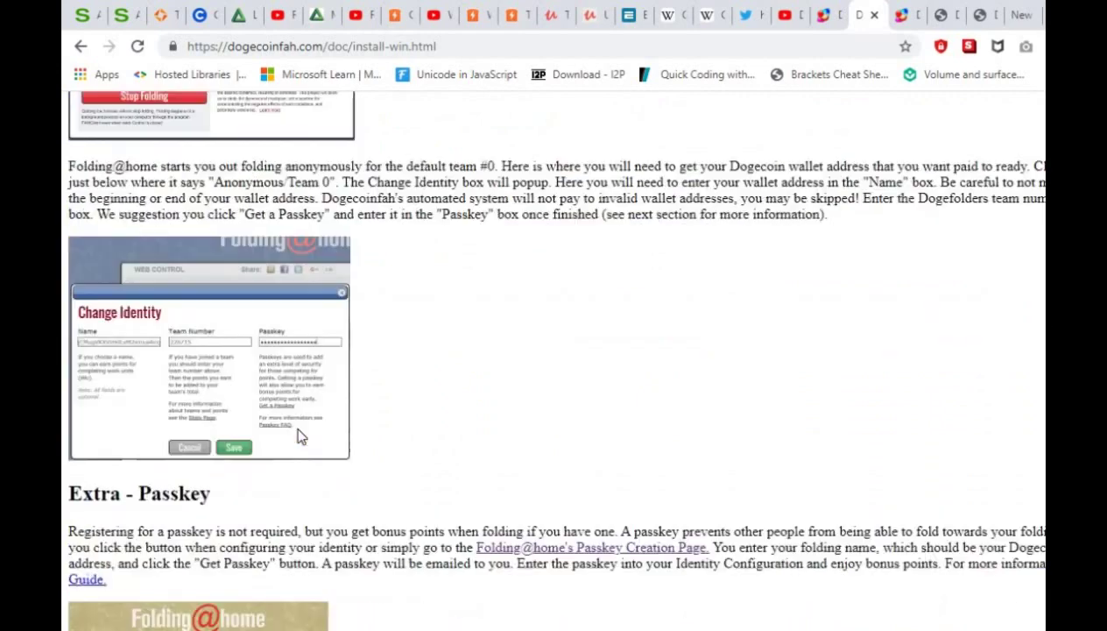
scroll(299, 435, down, 8)
scroll(298, 435, down, 8)
scroll(300, 438, up, 16)
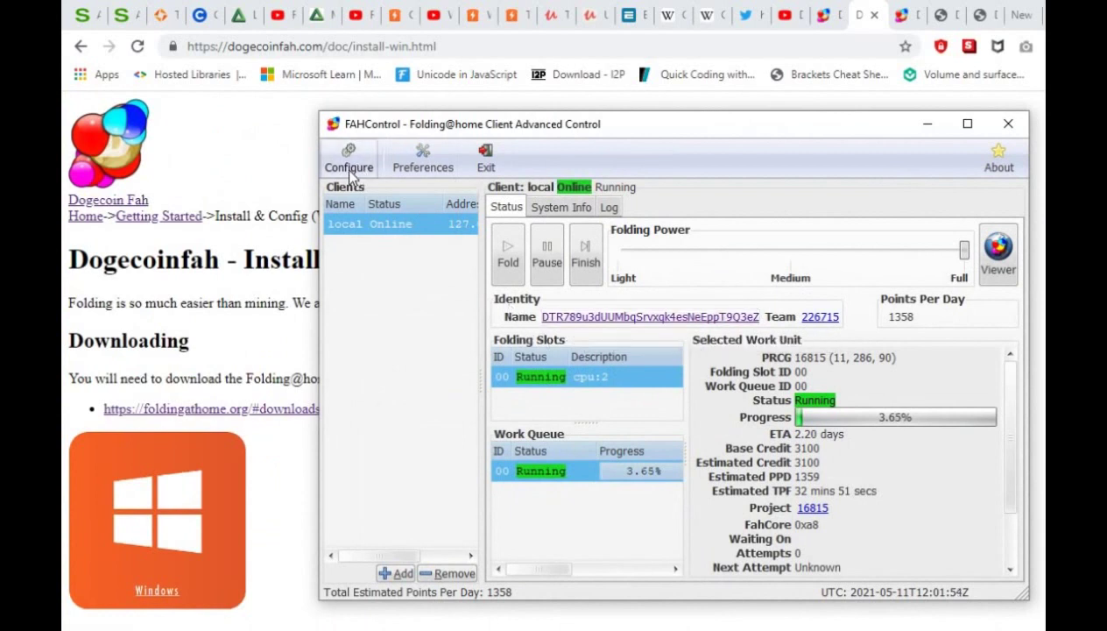
- Open the local client's configuration in FAHControl and examine the name, team number and passkey in its identity settings
click(349, 167)
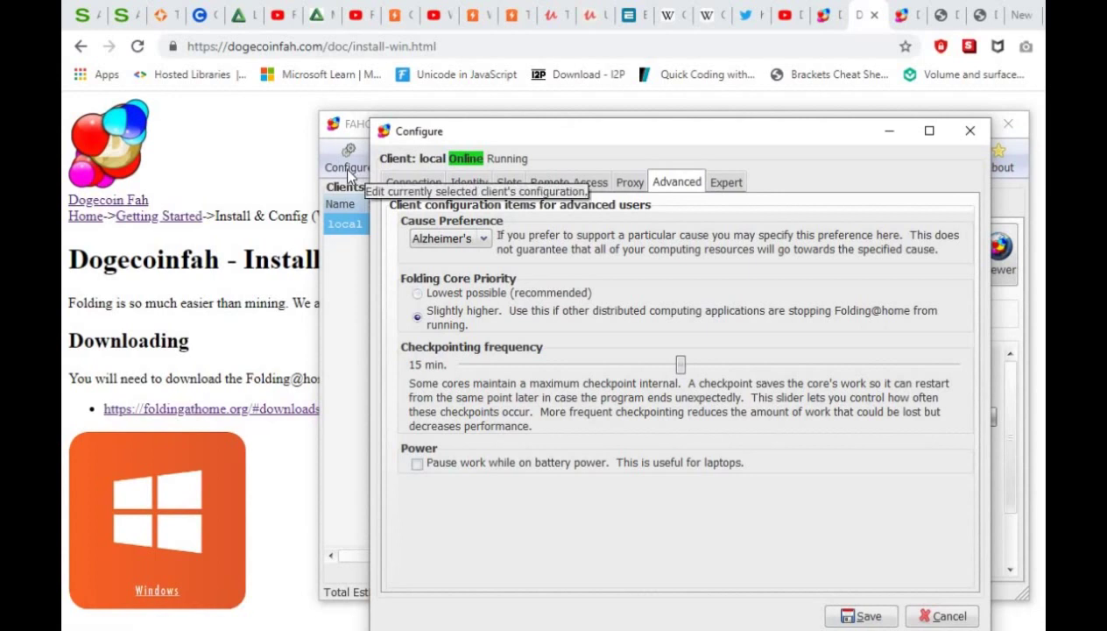
click(463, 178)
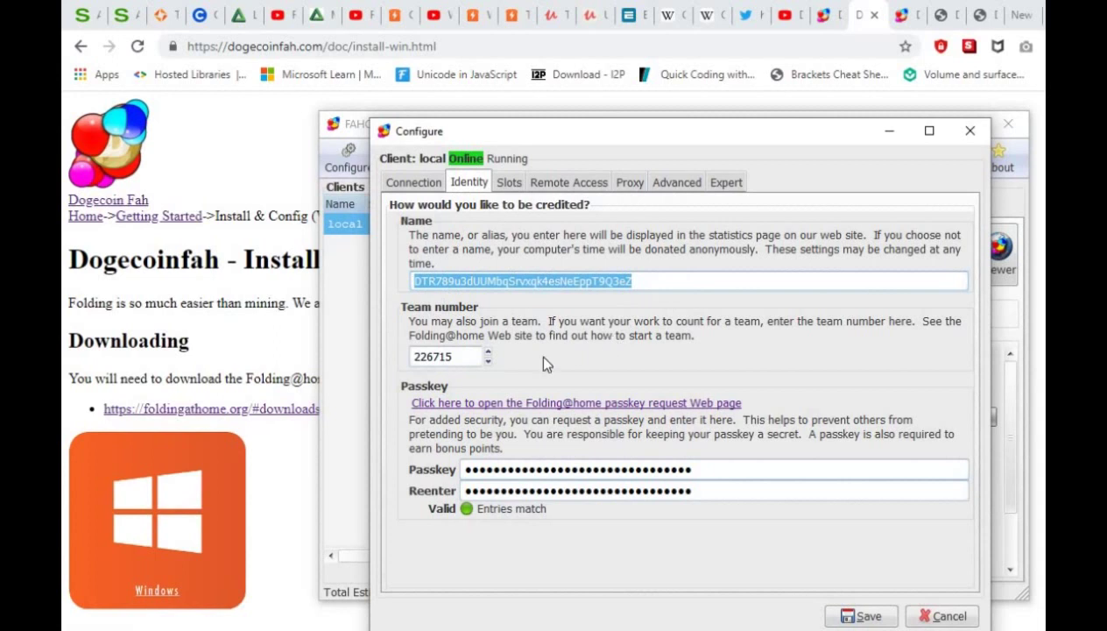
click(890, 133)
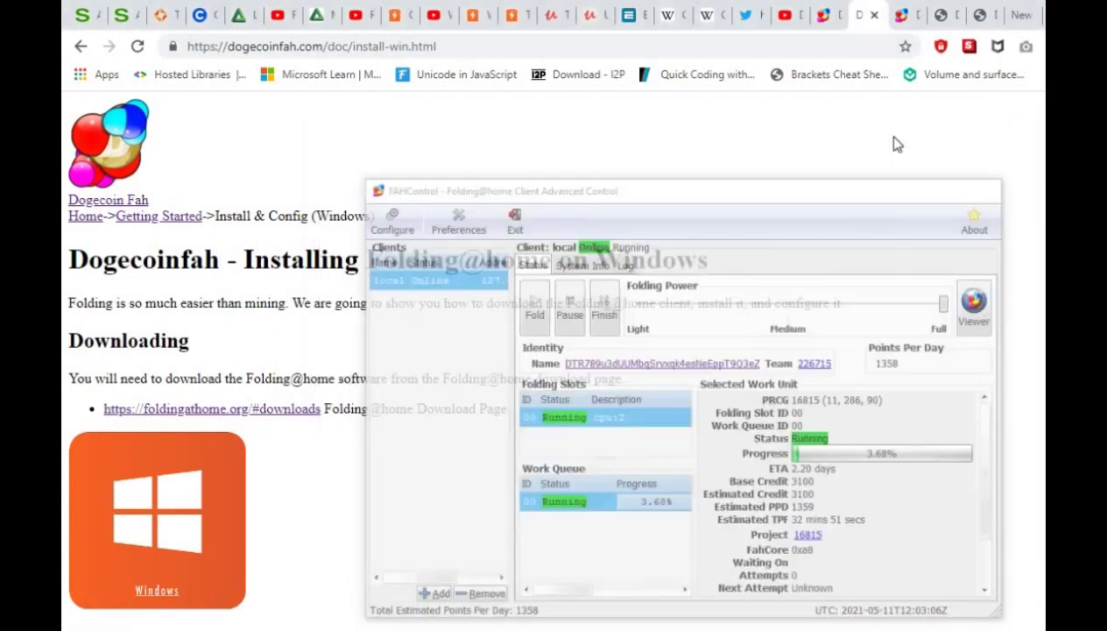
key(alt+Tab)
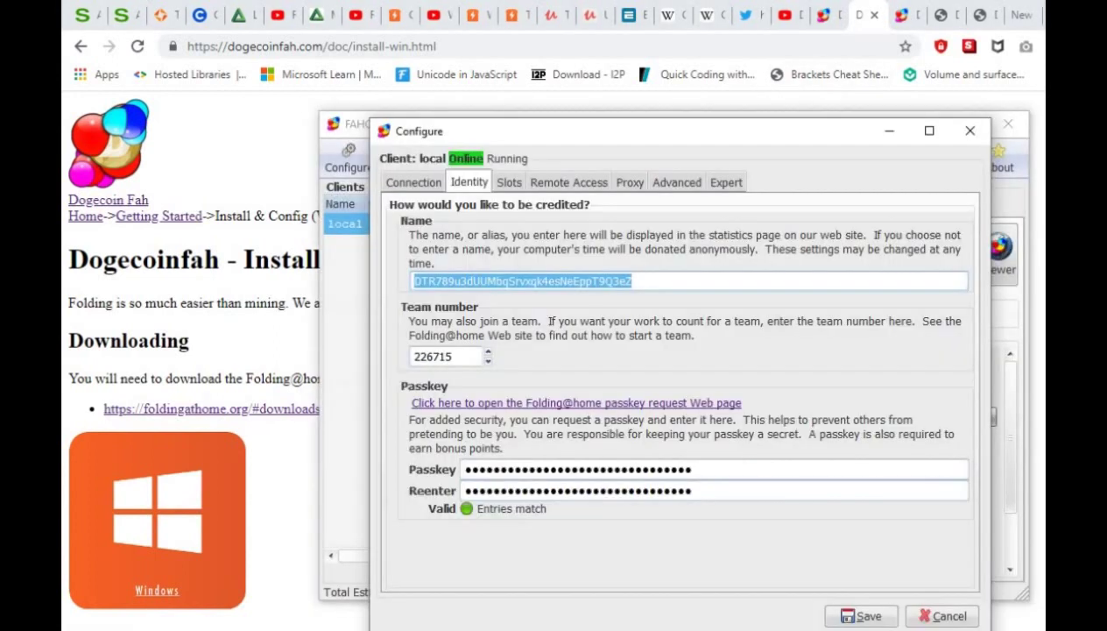
- Look over the client's advanced, identity and connection settings, and bring up the dogecoinfah.com get-started page in the browser
click(665, 188)
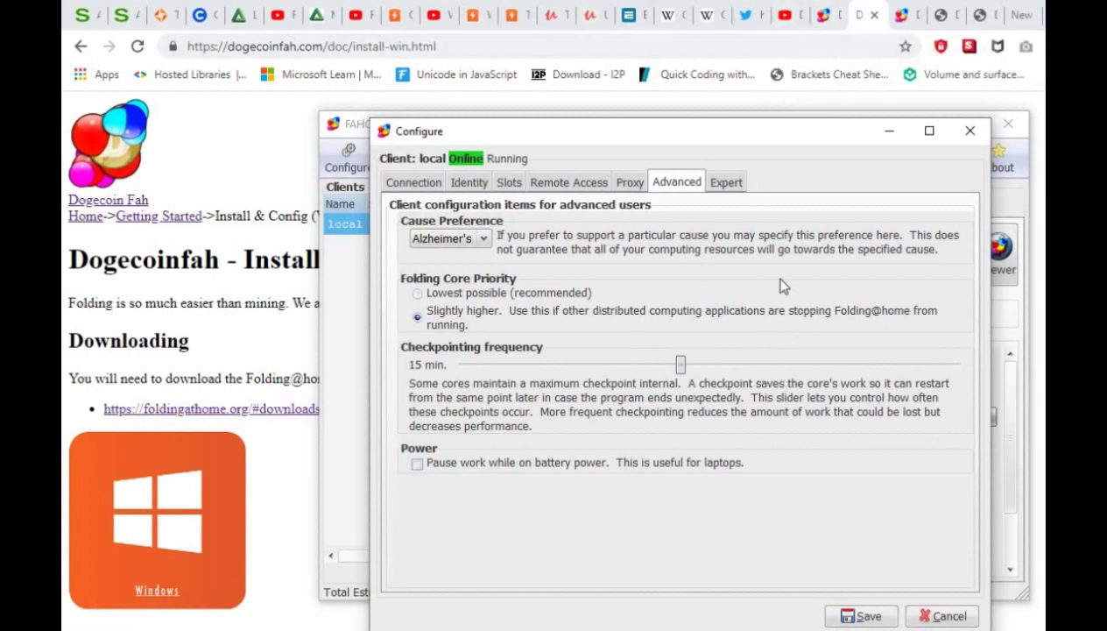
click(416, 184)
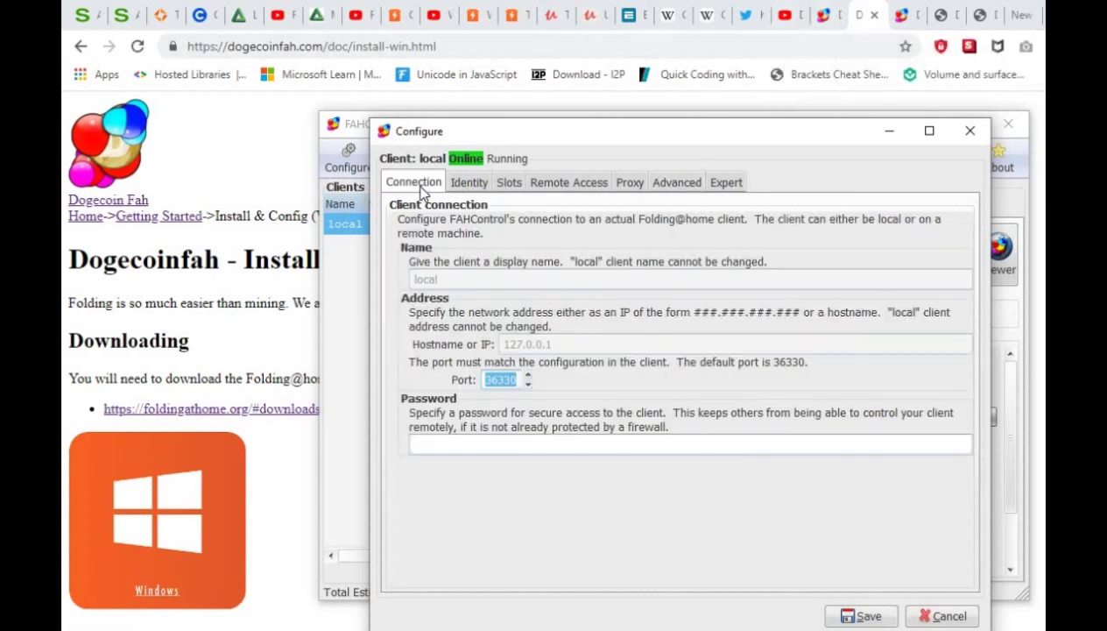
click(471, 186)
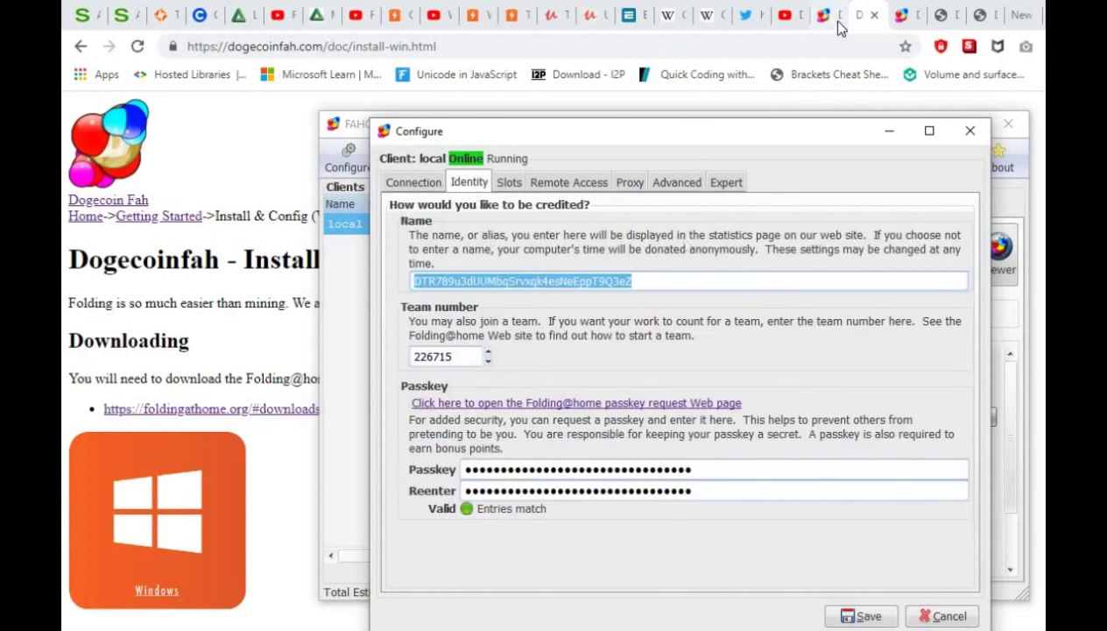
click(902, 18)
click(416, 184)
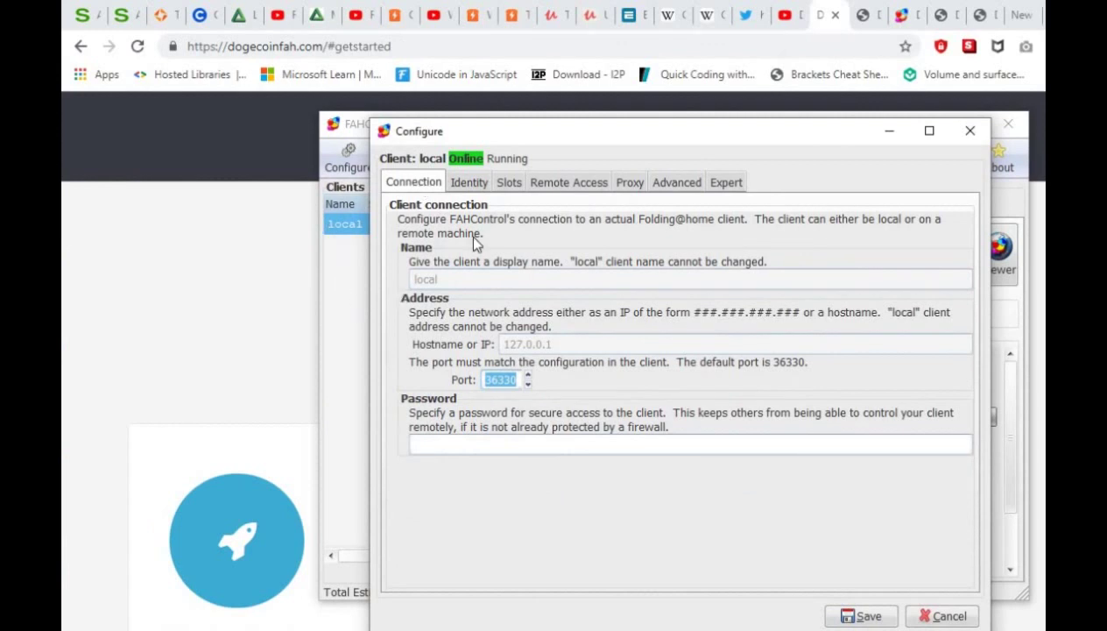
- Move the Configure dialog away from the FAHControl status view, and save the client configuration to close the dialog
click(889, 132)
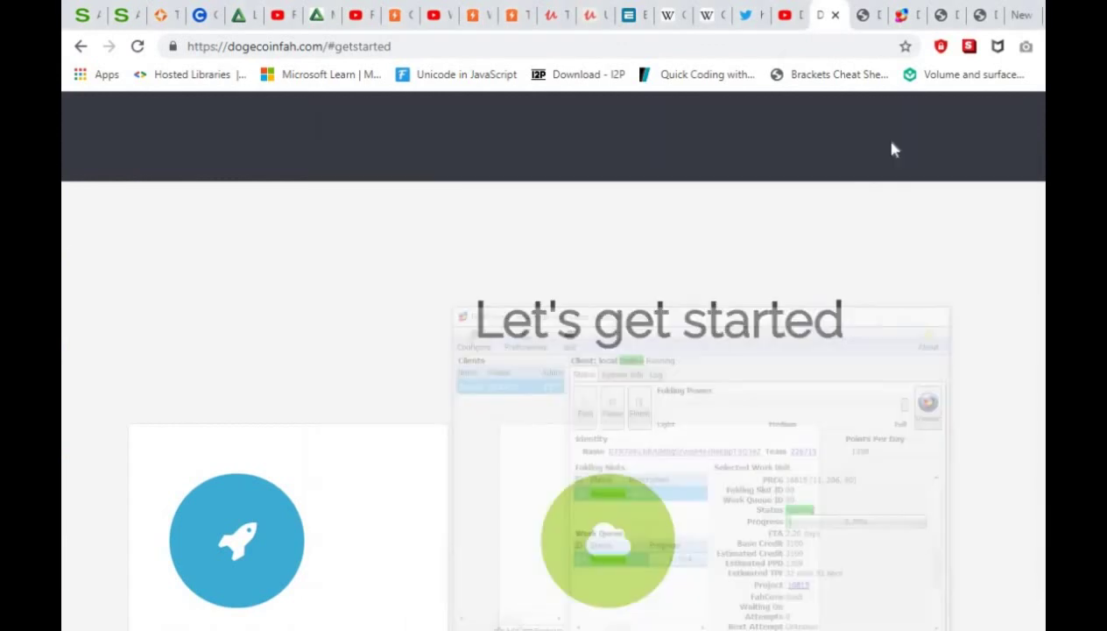
key(alt+Tab)
drag(795, 119, 831, 565)
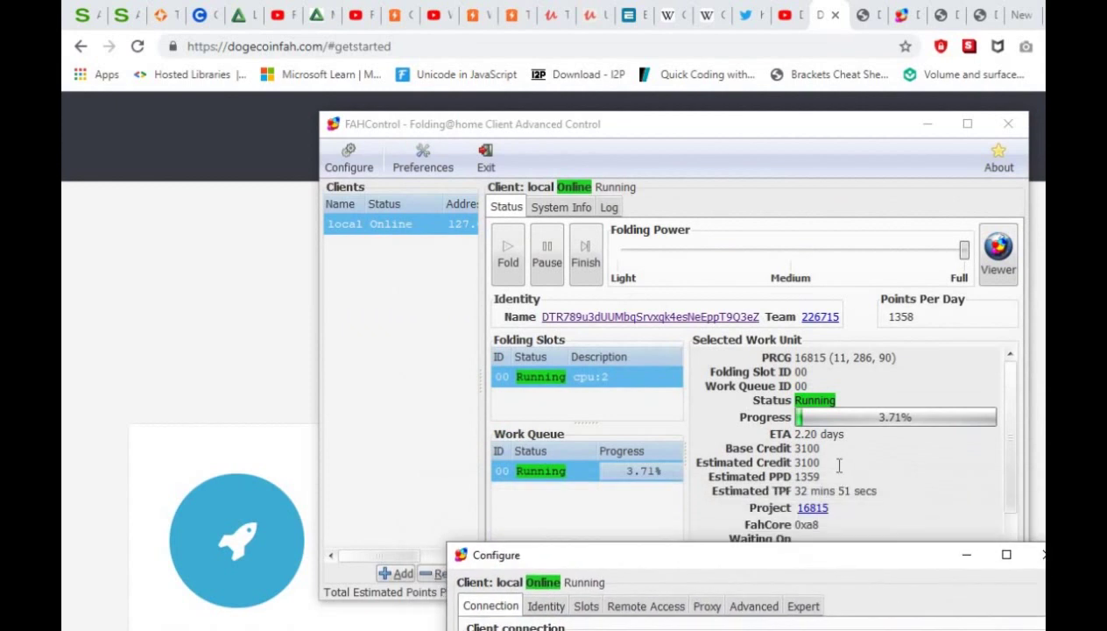
click(967, 557)
key(alt+Tab)
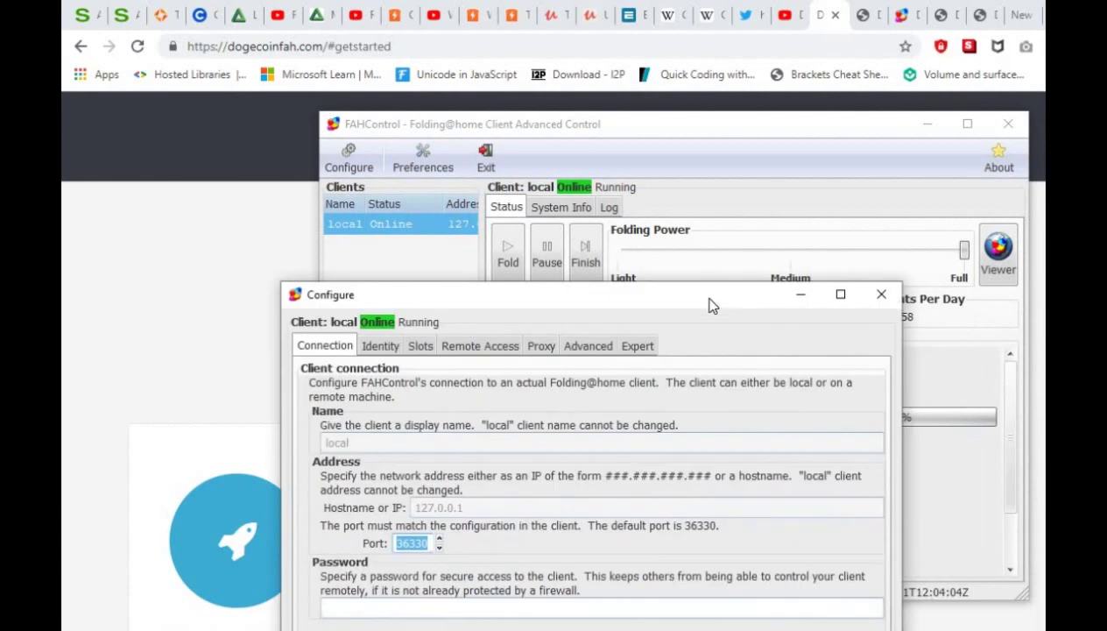
click(857, 622)
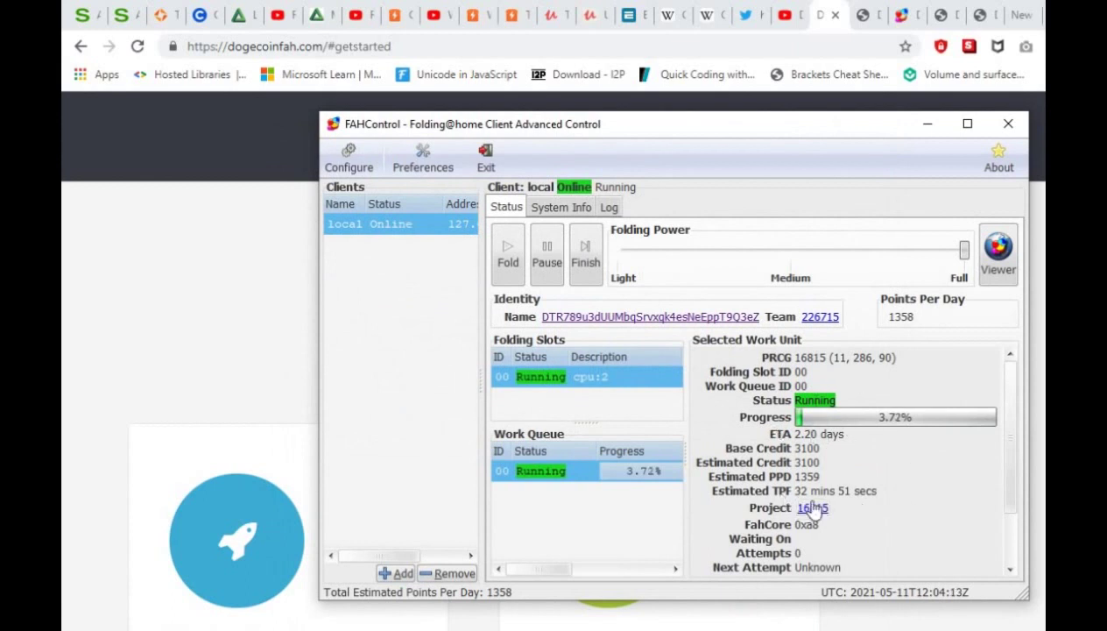
- Examine the selected work unit's details in FAHControl, and switch to Dogecoin Core to check the wallet's synchronization progress
scroll(860, 488, down, 1)
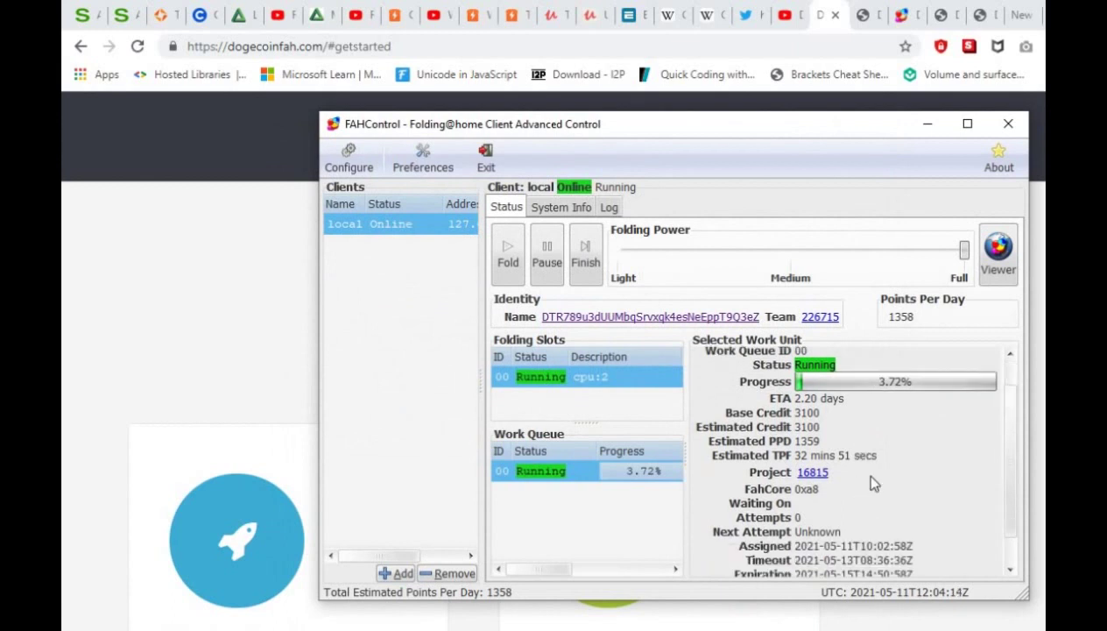
scroll(873, 483, down, 1)
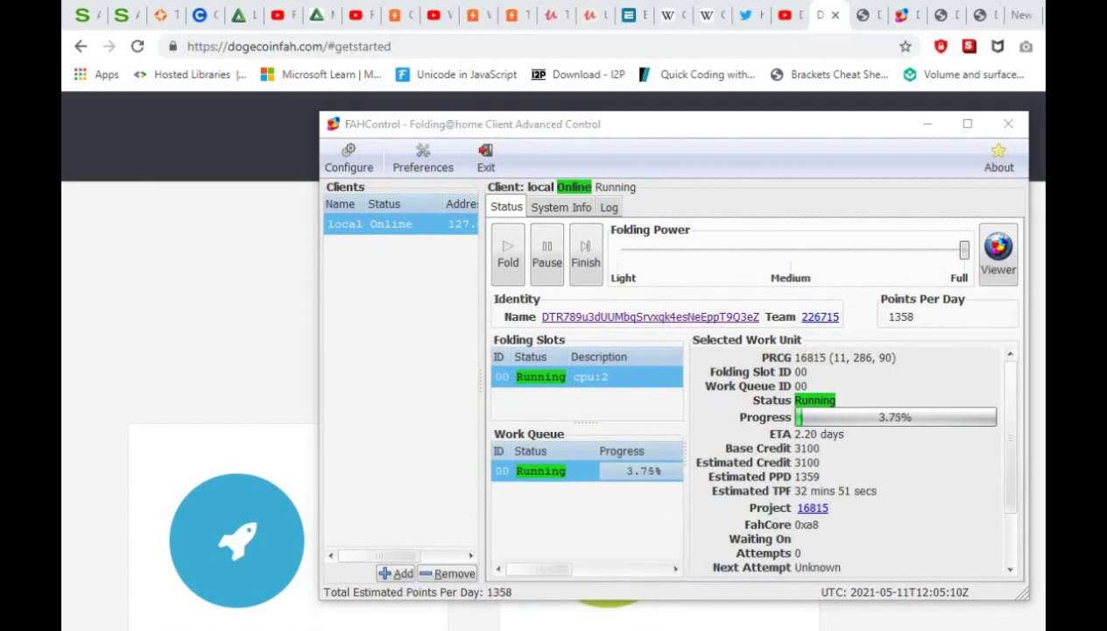
key(alt+Tab)
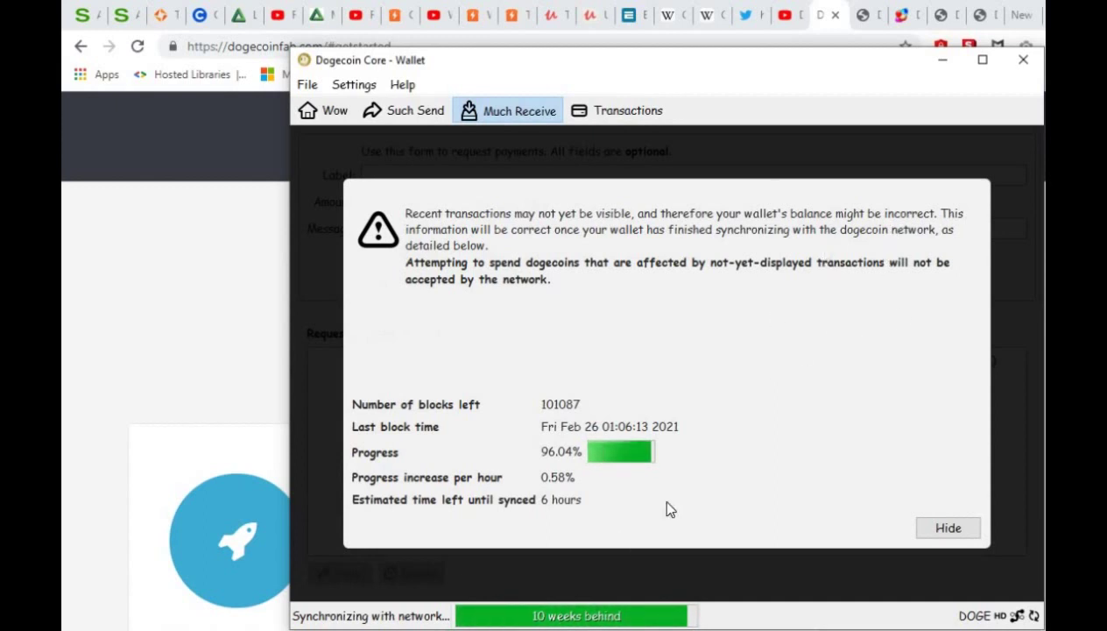
- Return to the dogecoinfah.com page in Chrome and read its team statistics, payout, Learn More and get-started sections
click(903, 18)
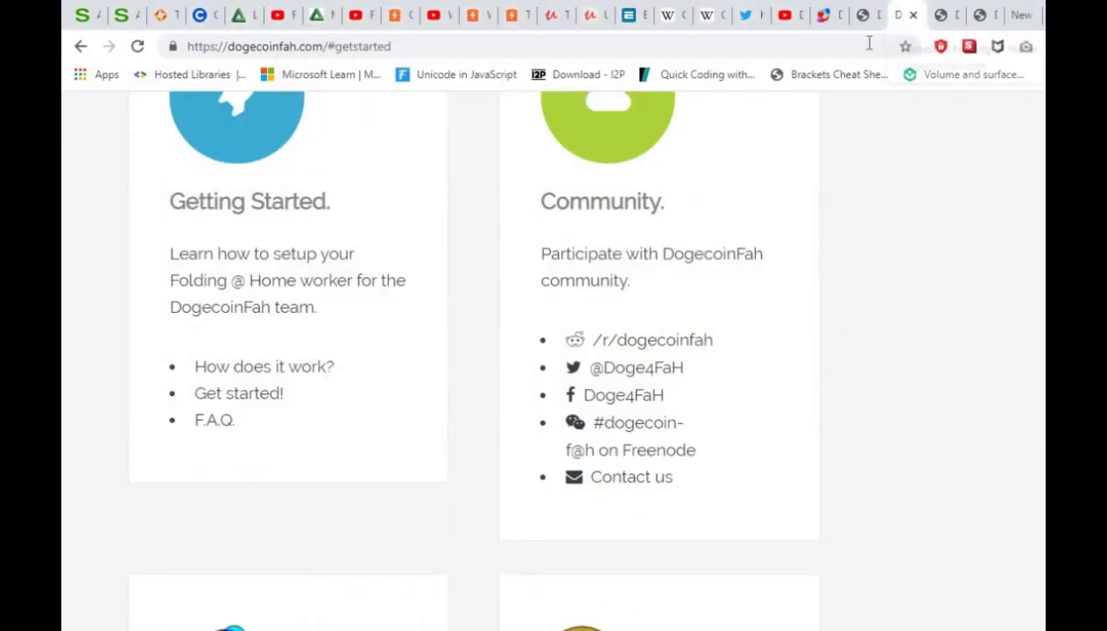
scroll(709, 355, up, 10)
scroll(709, 362, down, 2)
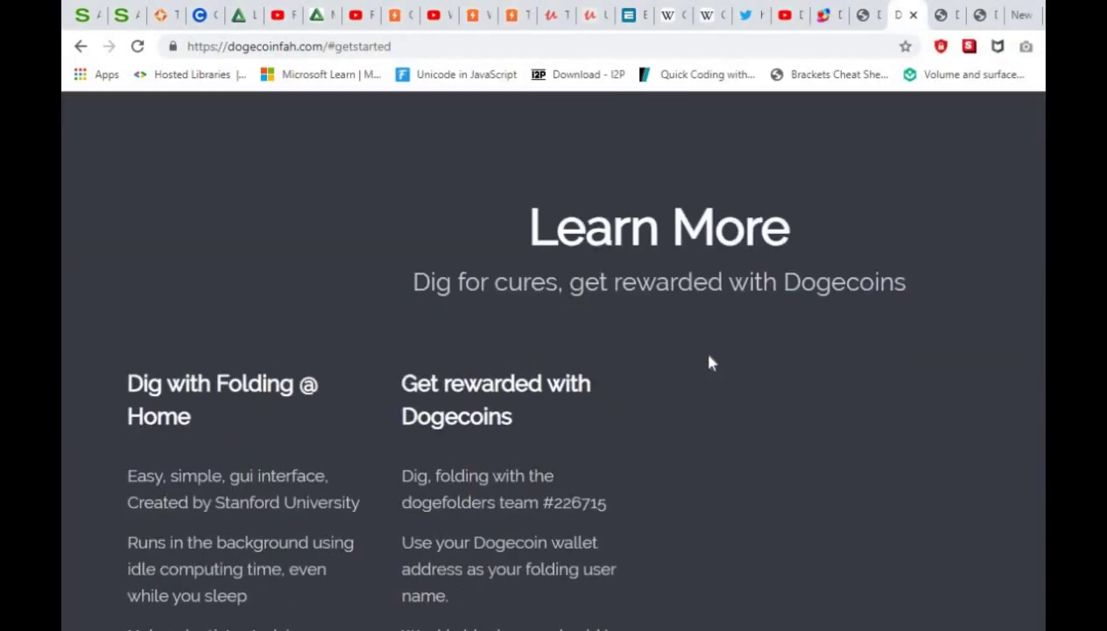
scroll(709, 361, up, 10)
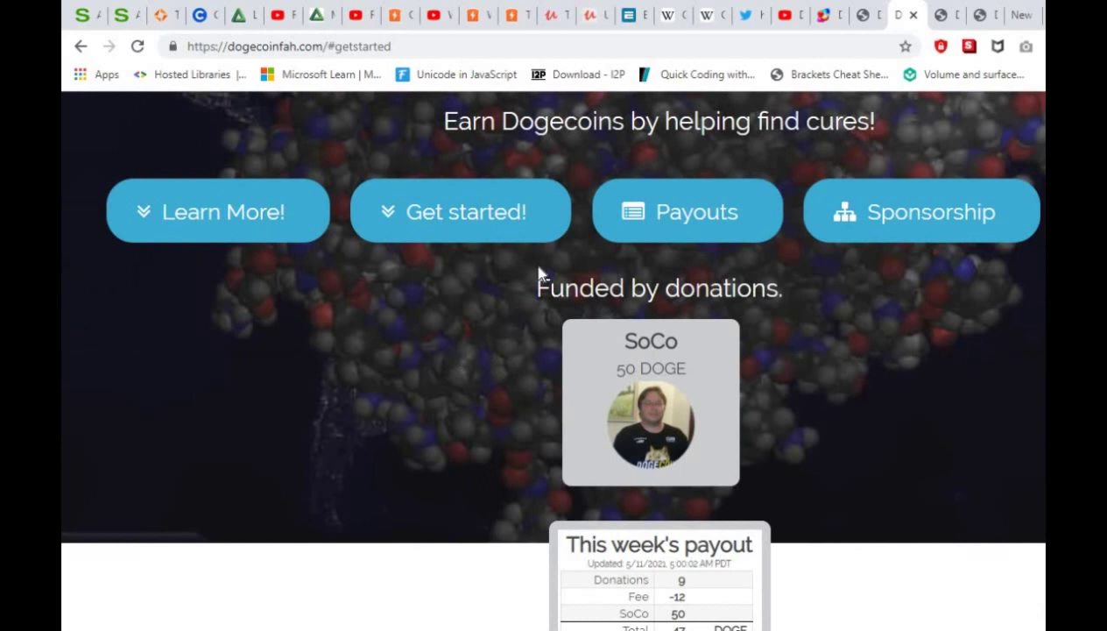
scroll(541, 273, up, 4)
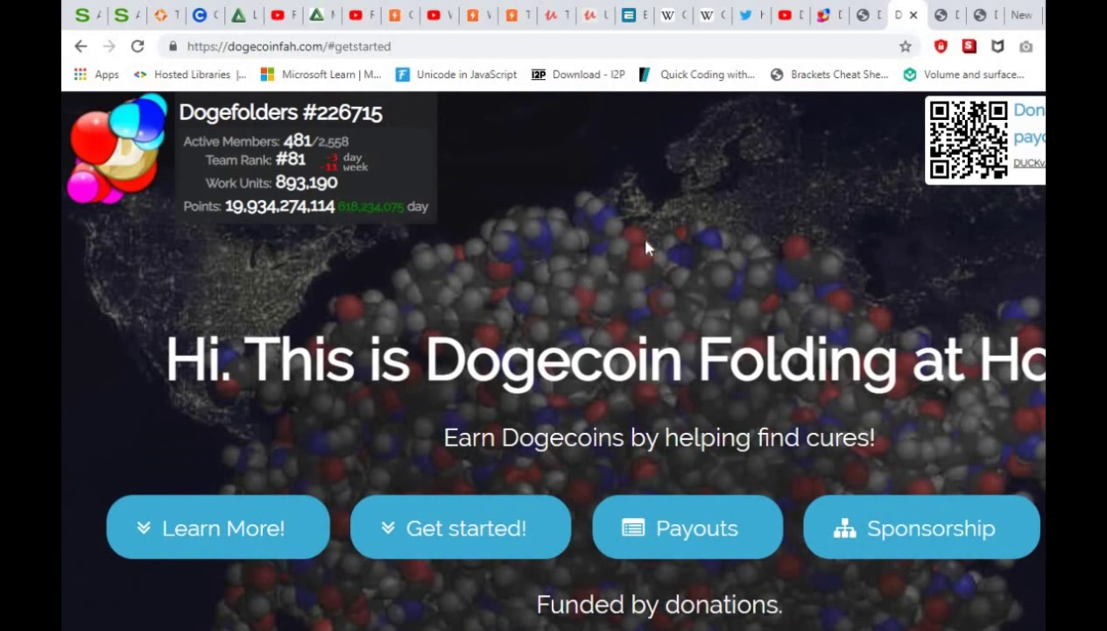
scroll(638, 245, down, 10)
scroll(644, 359, down, 4)
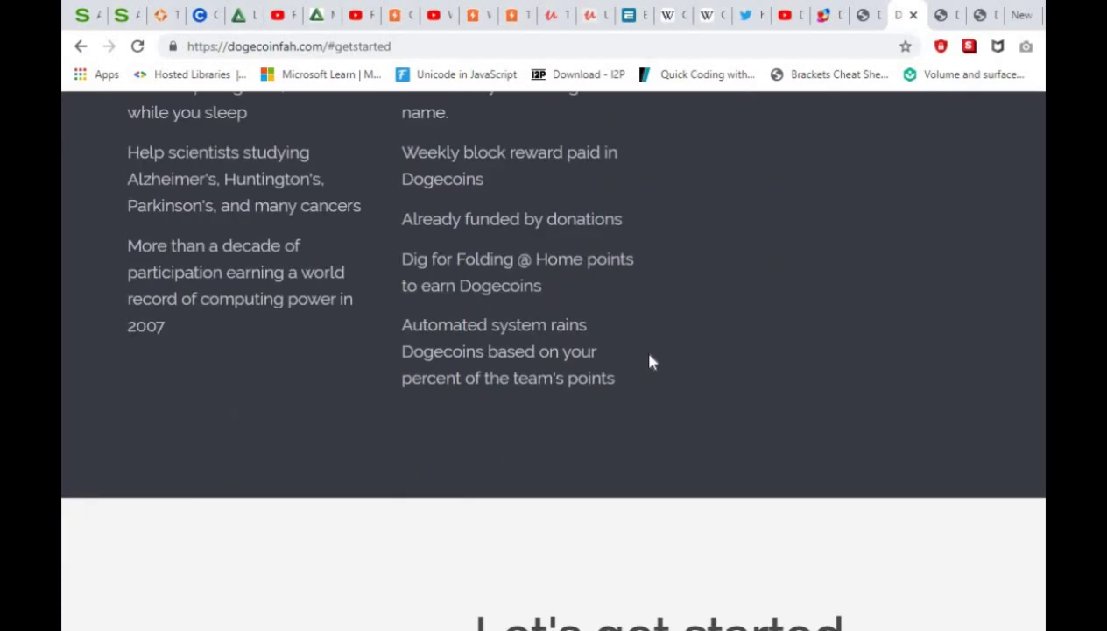
scroll(650, 361, down, 8)
scroll(665, 386, up, 10)
scroll(673, 409, up, 8)
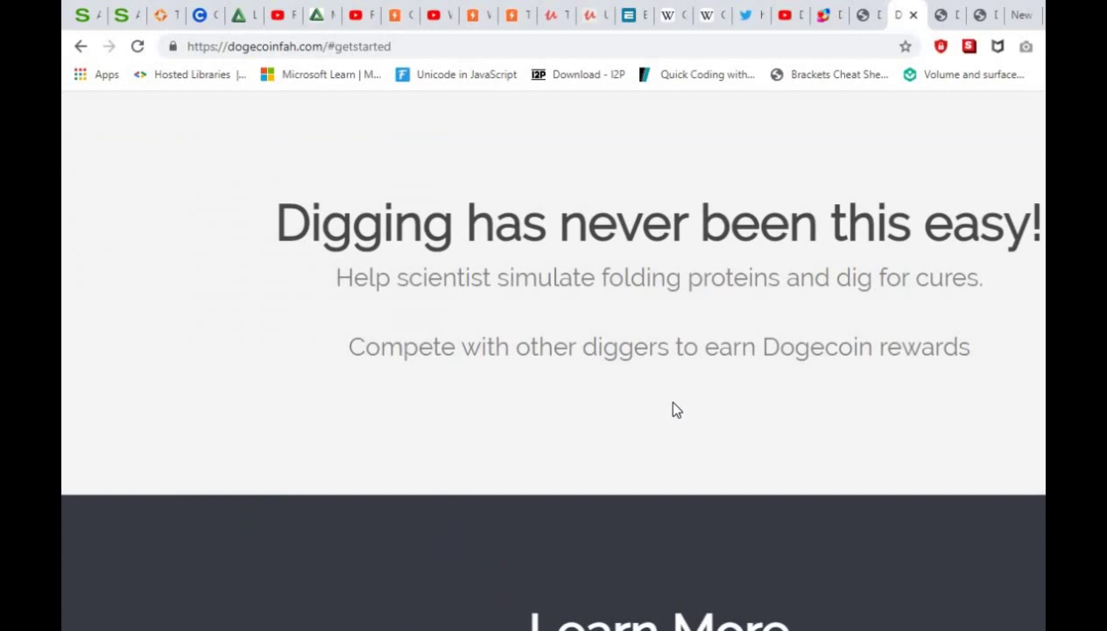